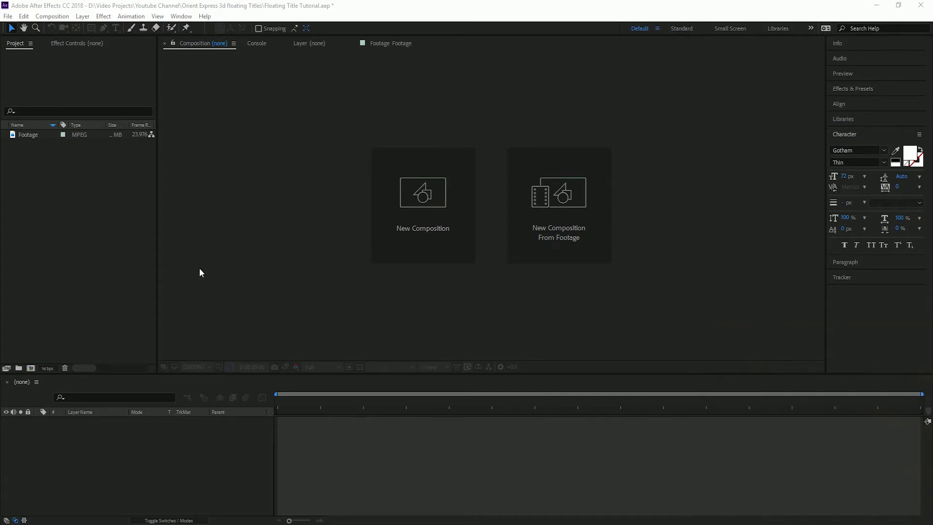
- Open the Footage clip in the footage viewer and scrub through it
{"action": "left_click", "coordinate": [30, 135]}
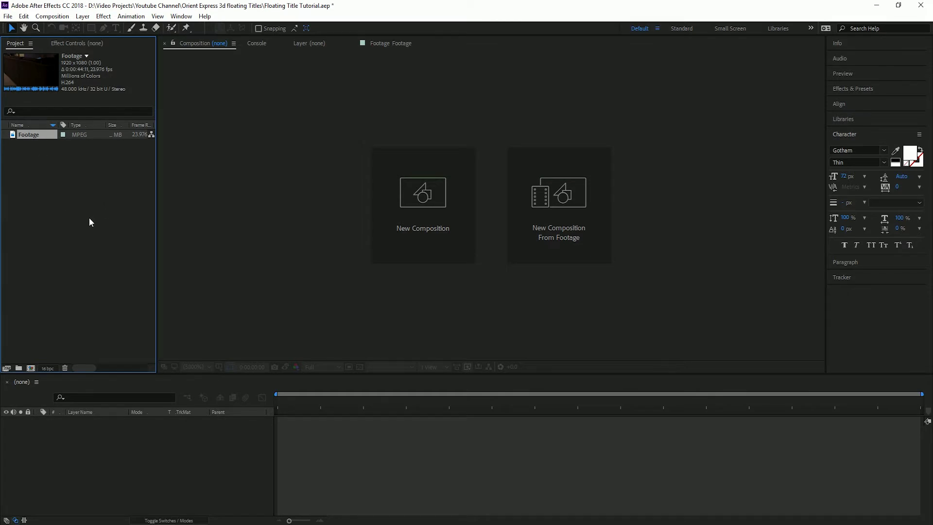
{"action": "double_click", "coordinate": [18, 135]}
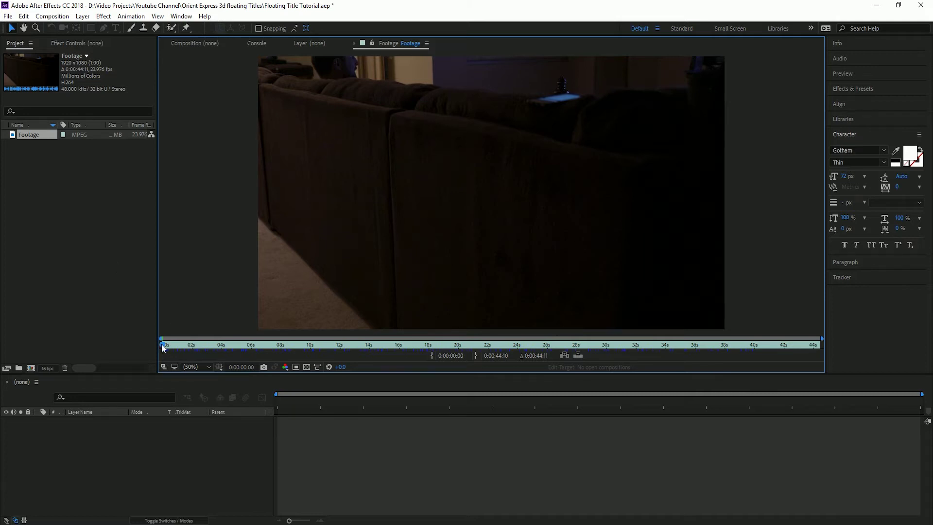
{"action": "left_click_drag", "start_coordinate": [164, 349], "coordinate": [0, 263]}
- Create a new composition from the Footage clip
{"action": "left_click", "coordinate": [27, 135]}
{"action": "right_click", "coordinate": [27, 136]}
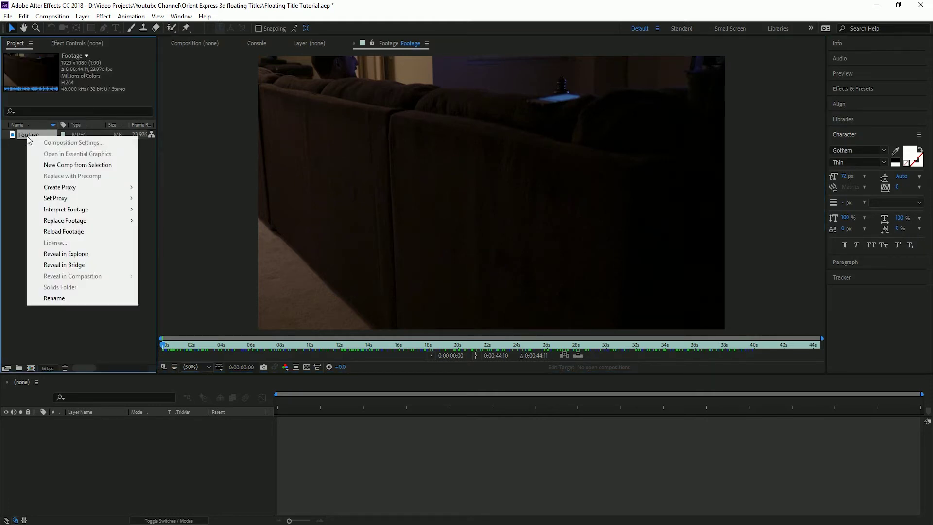
{"action": "left_click", "coordinate": [60, 165]}
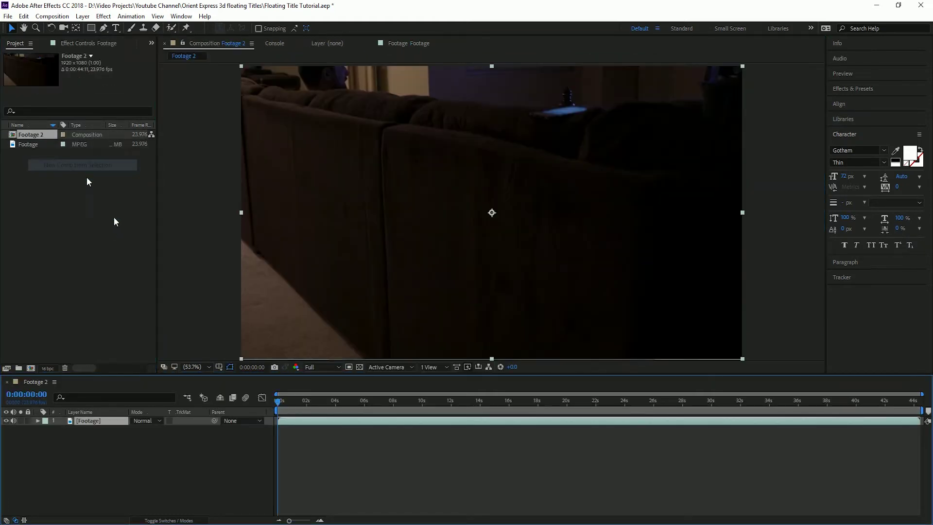
- Rename the composition made from the clip as "Floating Titles"
{"action": "right_click", "coordinate": [30, 131]}
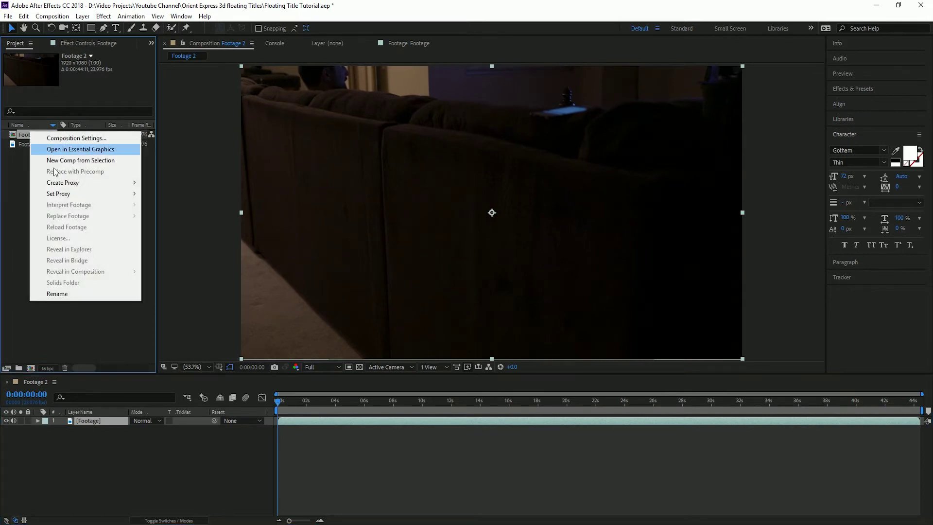
{"action": "left_click", "coordinate": [73, 293]}
{"action": "type", "text": "F"}
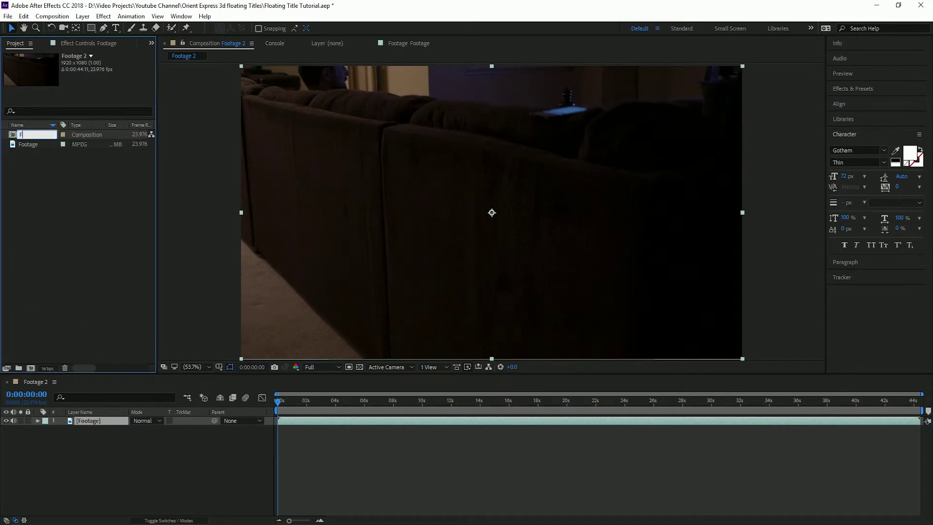
{"action": "type", "text": "loating Titles"}
{"action": "left_click", "coordinate": [37, 217]}
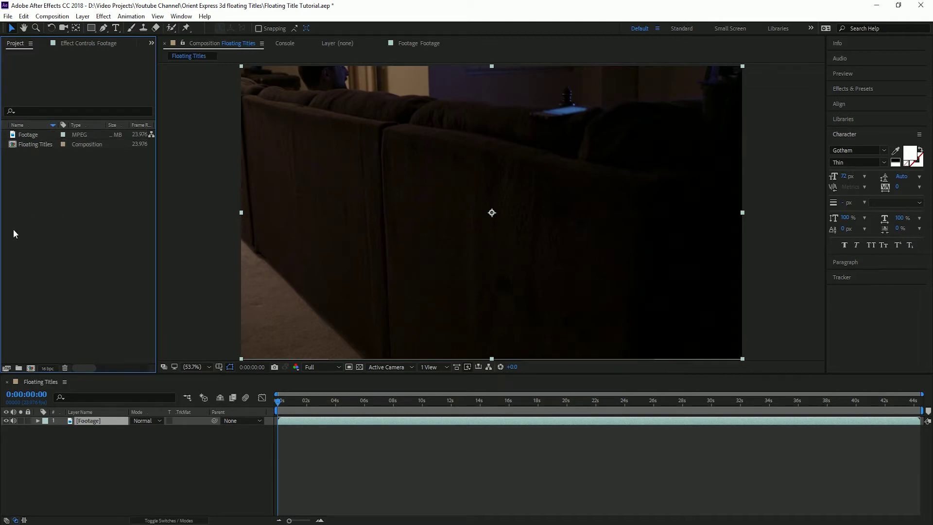
- Apply the 3D Camera Tracker effect to the Footage layer in the Floating Titles composition
{"action": "left_click", "coordinate": [87, 461]}
{"action": "left_click", "coordinate": [84, 422]}
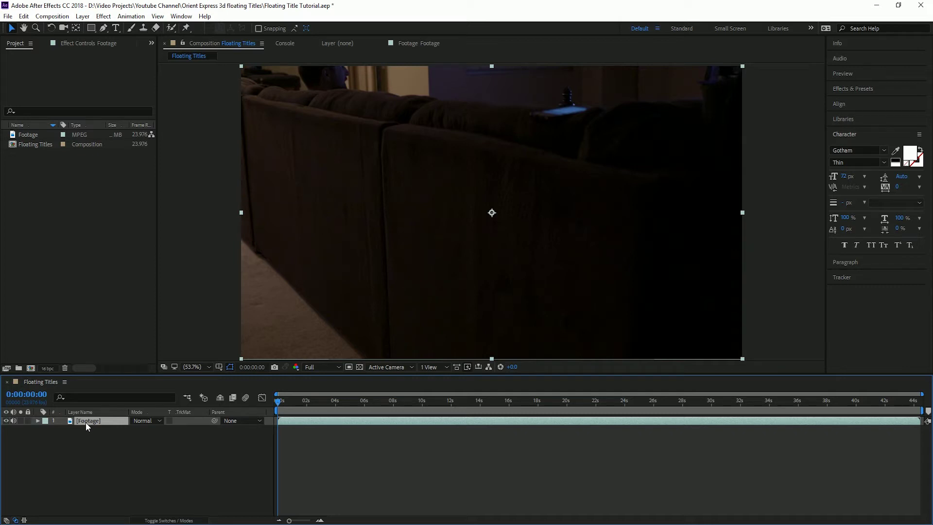
{"action": "key", "text": "ctrl+space"}
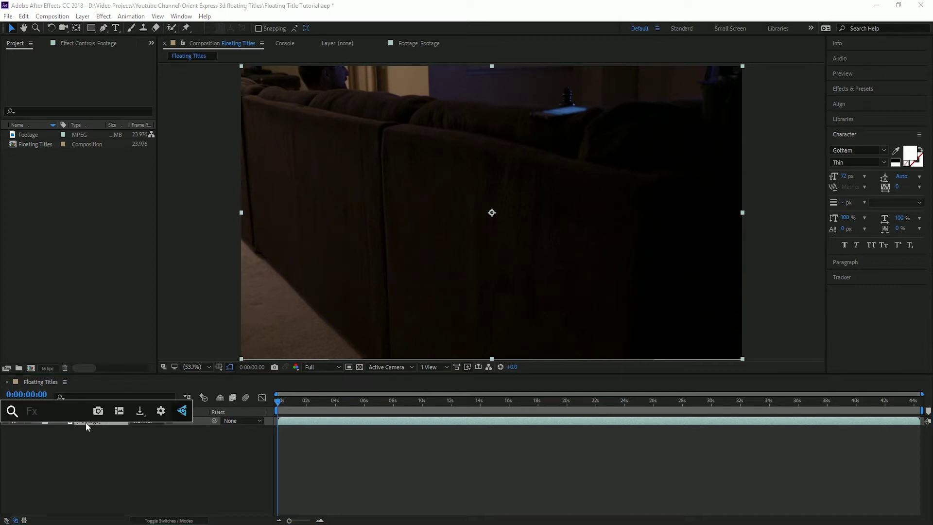
{"action": "type", "text": "3d ca"}
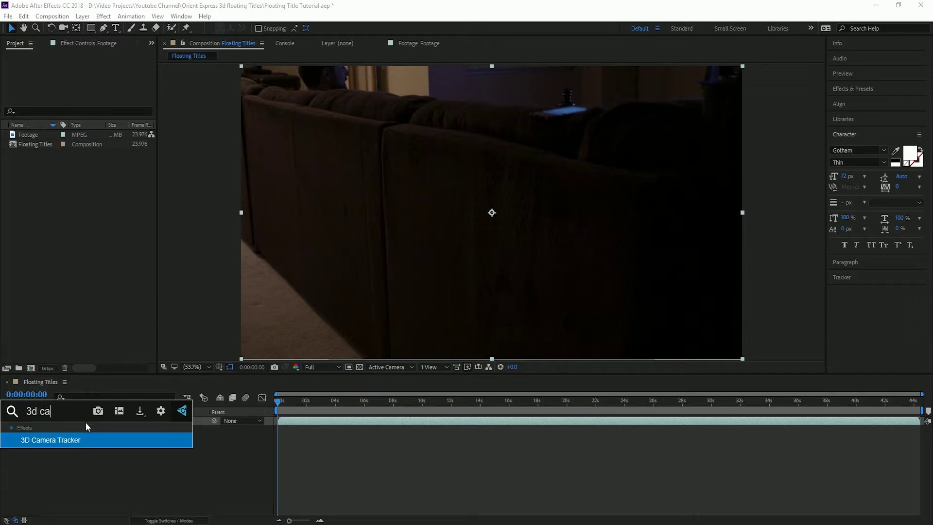
{"action": "type", "text": "mera tracker"}
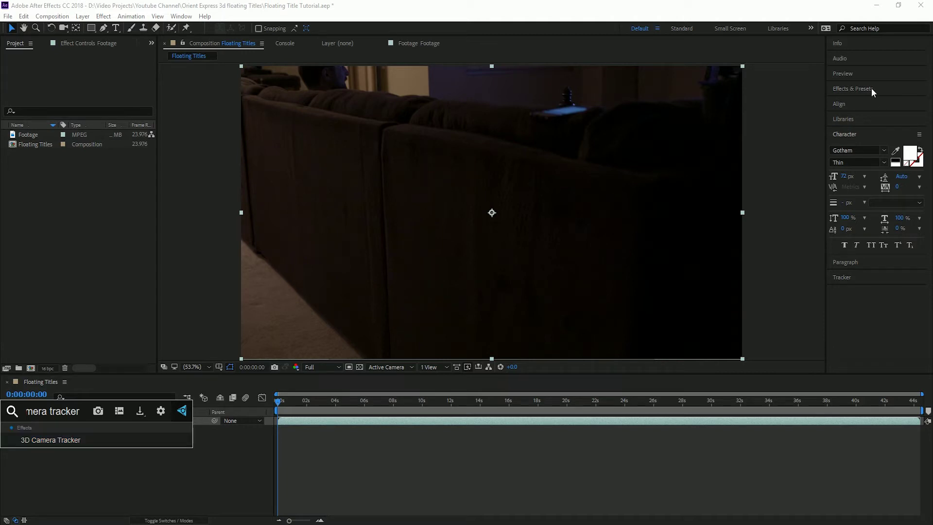
{"action": "left_click", "coordinate": [54, 440]}
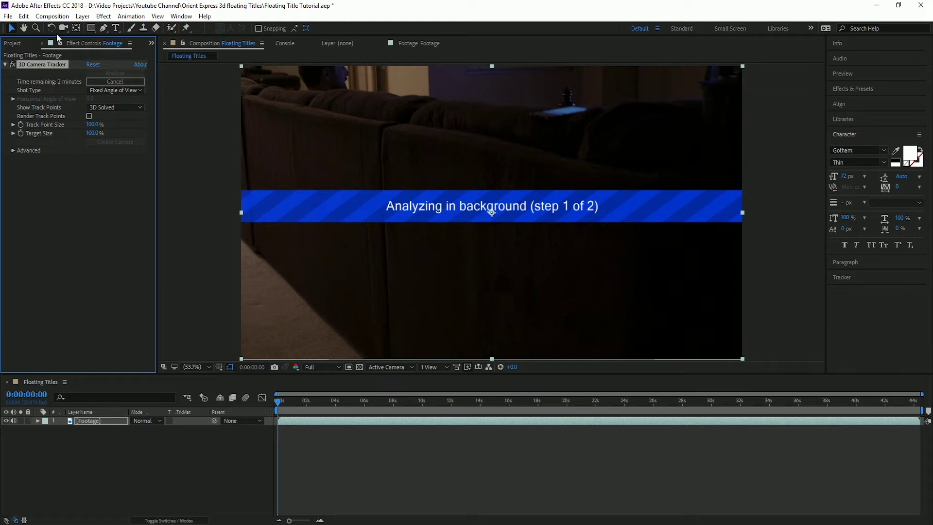
- Create a new composition named "Title 1" in the project, keeping the default composition settings
{"action": "left_click", "coordinate": [12, 44]}
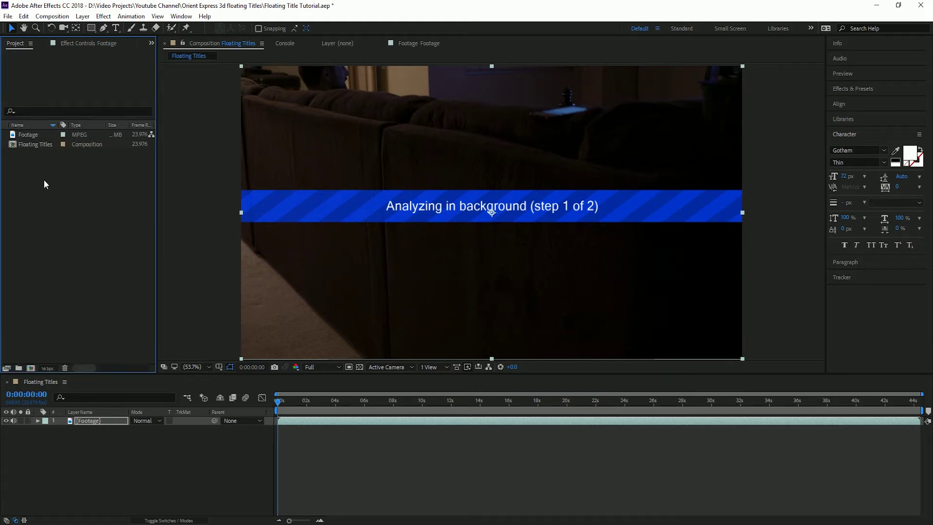
{"action": "right_click", "coordinate": [26, 161]}
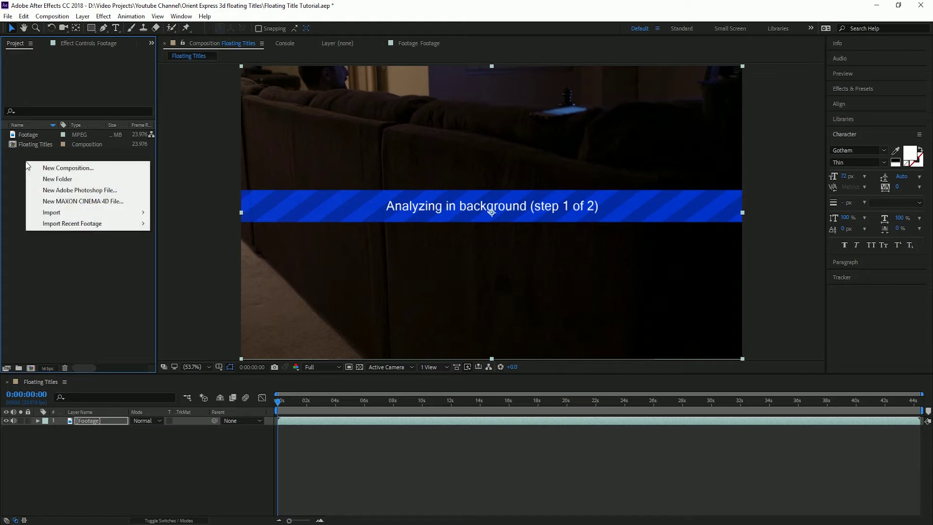
{"action": "left_click", "coordinate": [55, 167]}
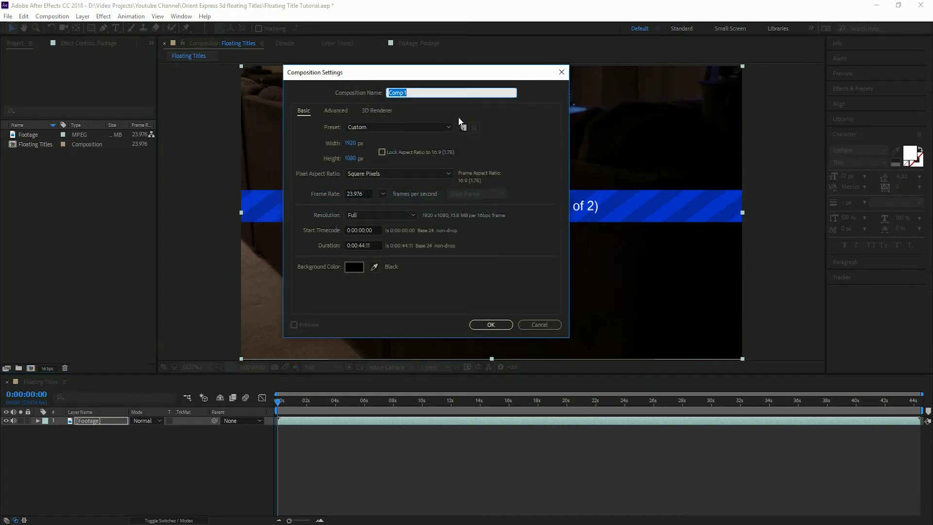
{"action": "left_click", "coordinate": [413, 99]}
{"action": "double_click", "coordinate": [412, 99]}
{"action": "type", "text": "Title"}
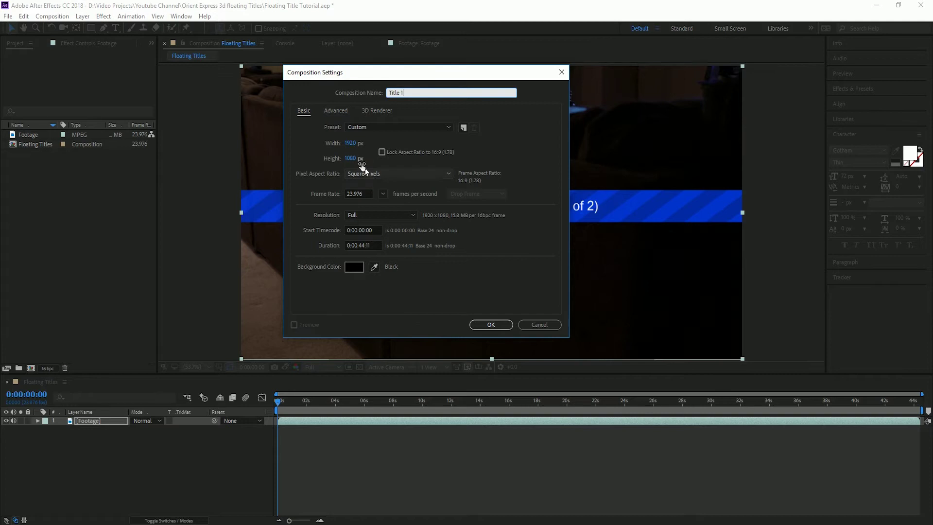
{"action": "left_click", "coordinate": [489, 324]}
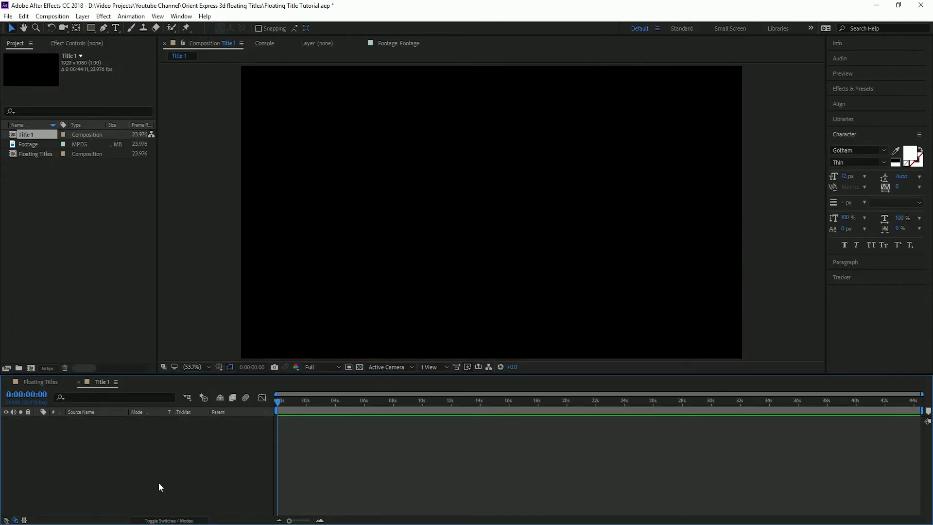
- Add a two-line text layer reading "THE" and "ROOMMATE" near the centre of the Title 1 composition
{"action": "left_click", "coordinate": [359, 368]}
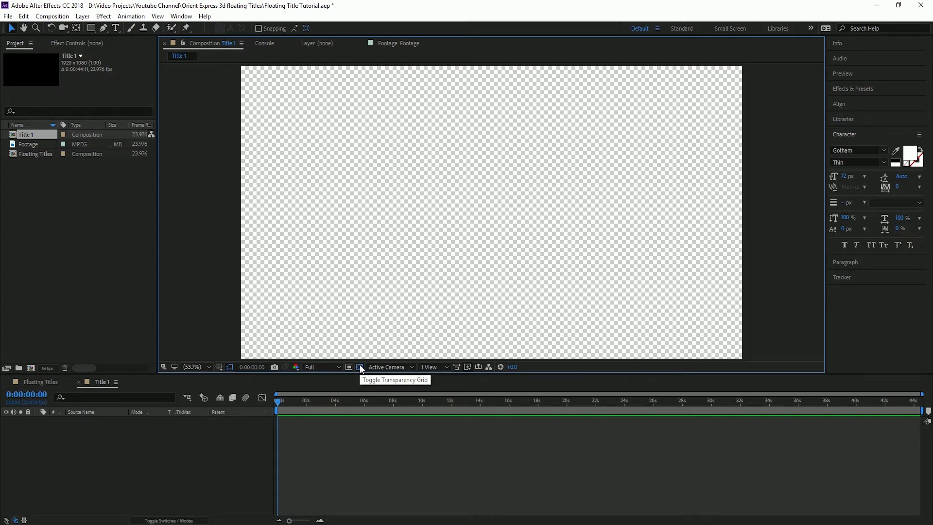
{"action": "left_click", "coordinate": [360, 368]}
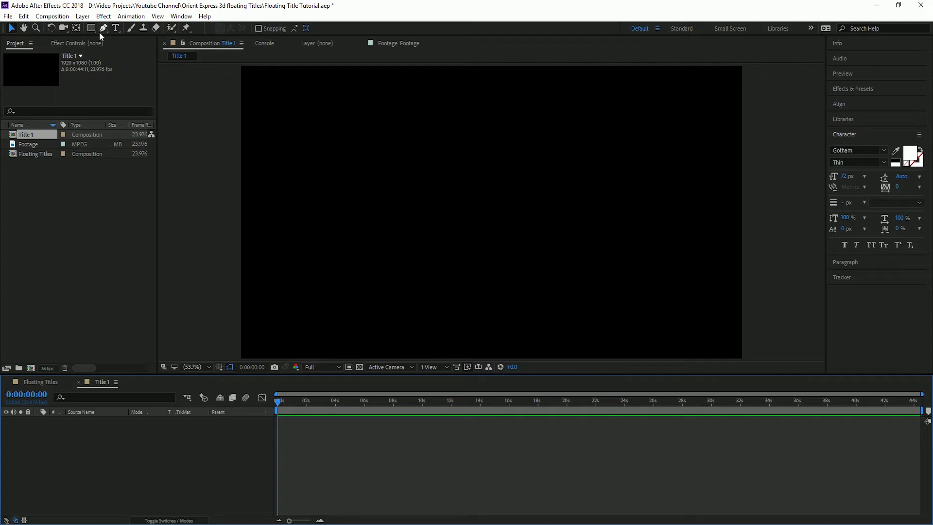
{"action": "left_click", "coordinate": [116, 27]}
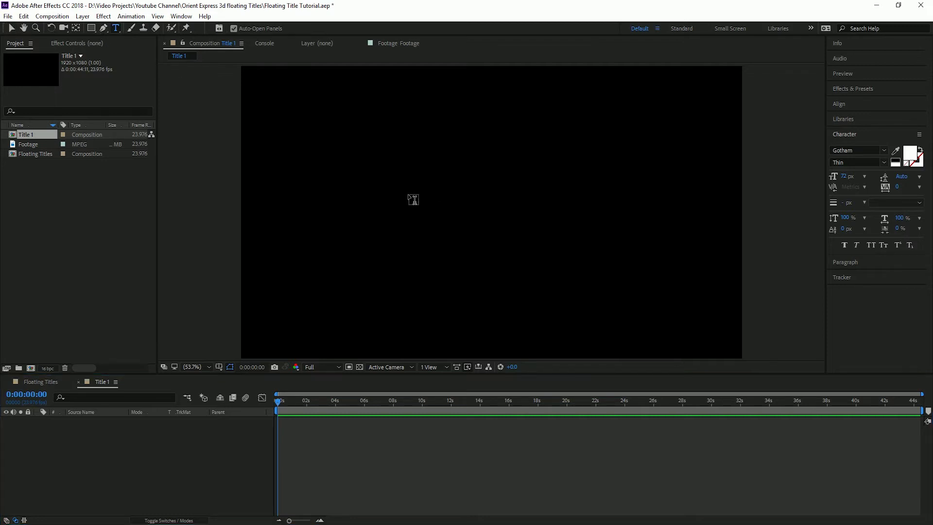
{"action": "left_click", "coordinate": [428, 192]}
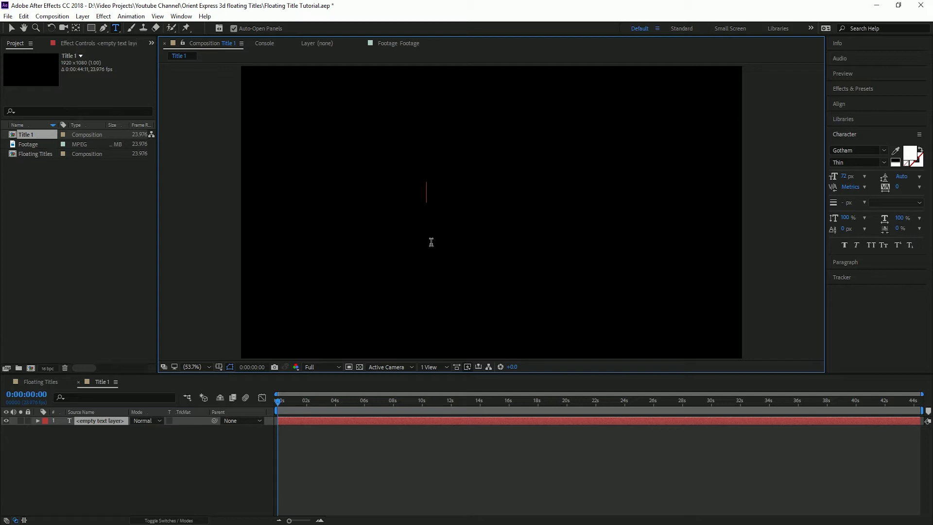
{"action": "type", "text": "THE"}
{"action": "key", "text": "Return"}
{"action": "type", "text": "ROOMMATE"}
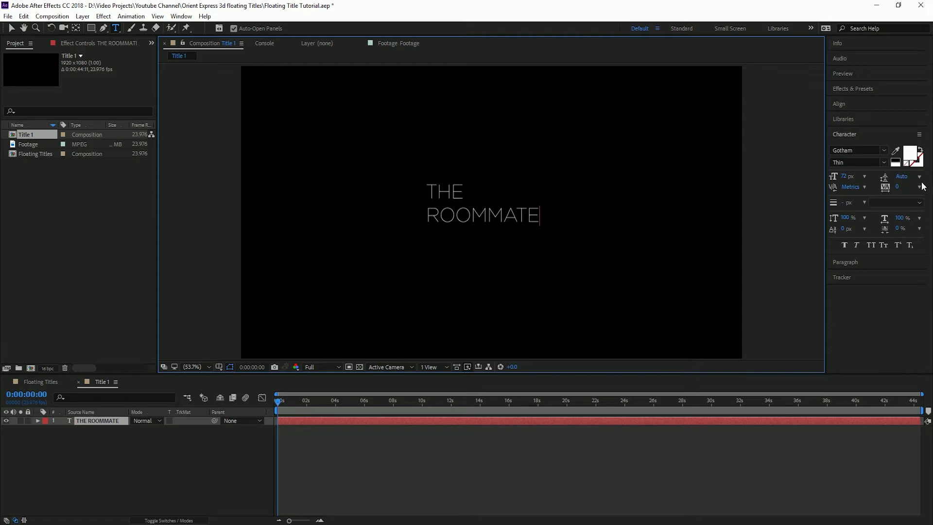
- Set the leading of the whole THE ROOMMATE text to 95 px
{"action": "left_click_drag", "start_coordinate": [413, 191], "coordinate": [420, 190]}
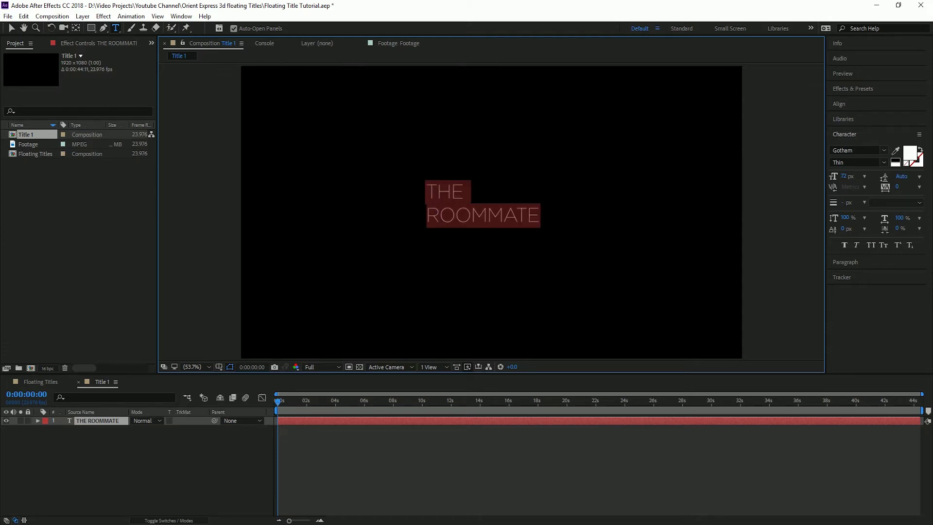
{"action": "left_click", "coordinate": [919, 177]}
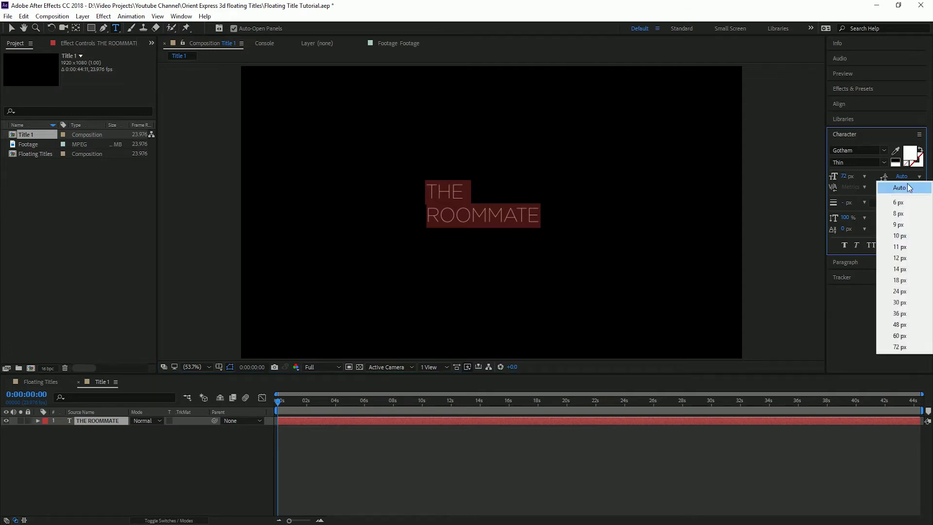
{"action": "left_click", "coordinate": [904, 176]}
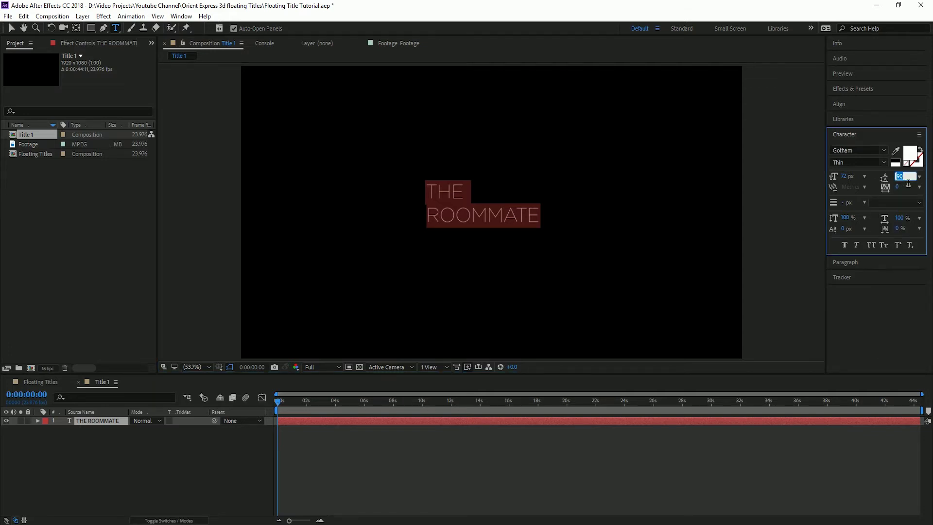
{"action": "key", "text": "BackSpace"}
{"action": "key", "text": "Return"}
{"action": "left_click", "coordinate": [902, 187]}
{"action": "left_click", "coordinate": [902, 178]}
{"action": "type", "text": "95"}
{"action": "key", "text": "Return"}
- Set the tracking of the selected title text to -50
{"action": "left_click", "coordinate": [898, 188]}
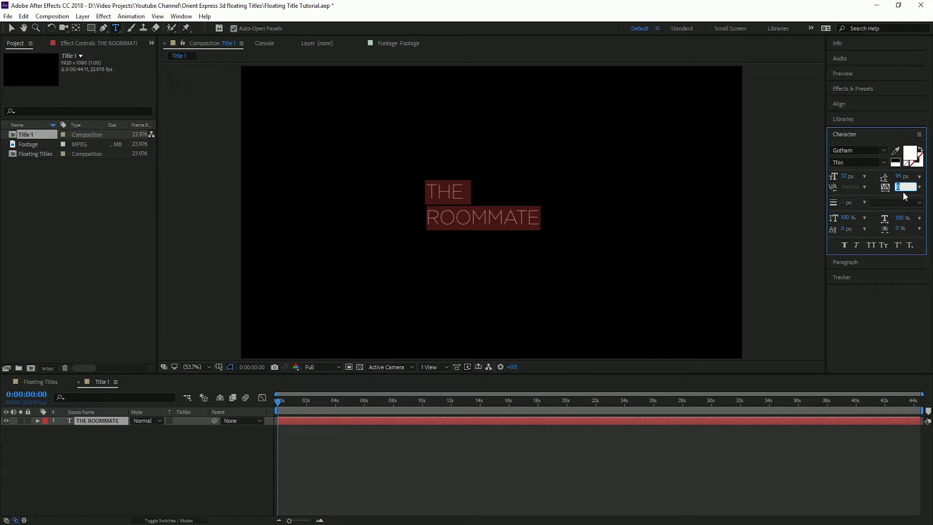
{"action": "type", "text": "-50"}
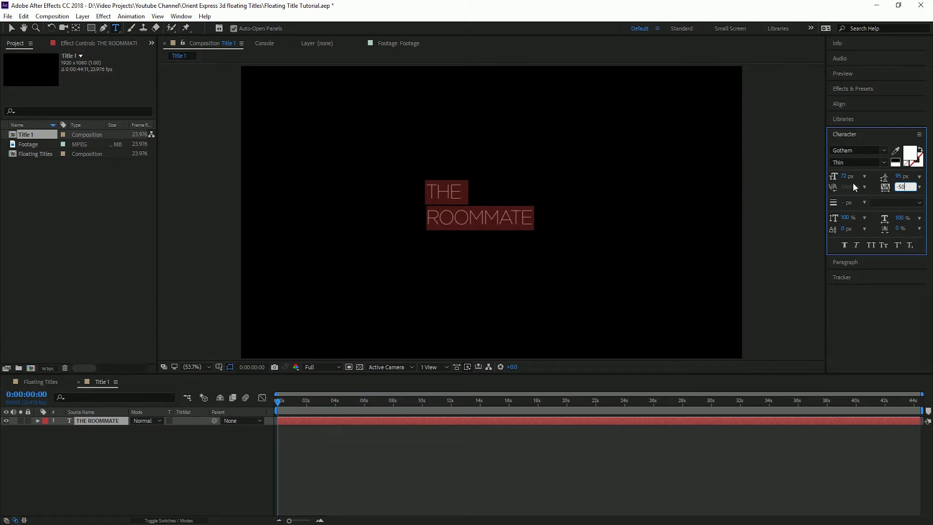
{"action": "left_click", "coordinate": [538, 223]}
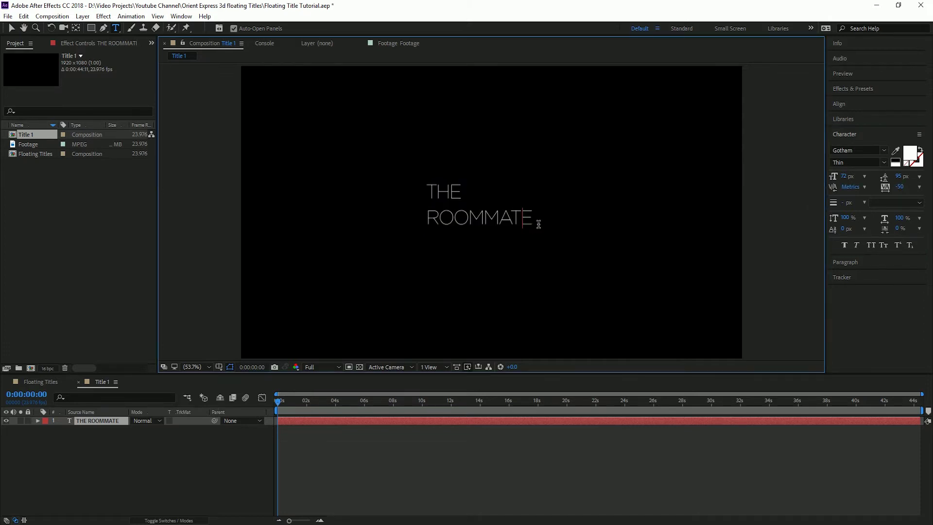
- Set the font size of both title lines to 110 px
{"action": "left_click_drag", "start_coordinate": [536, 219], "coordinate": [426, 191]}
{"action": "left_click", "coordinate": [864, 176]}
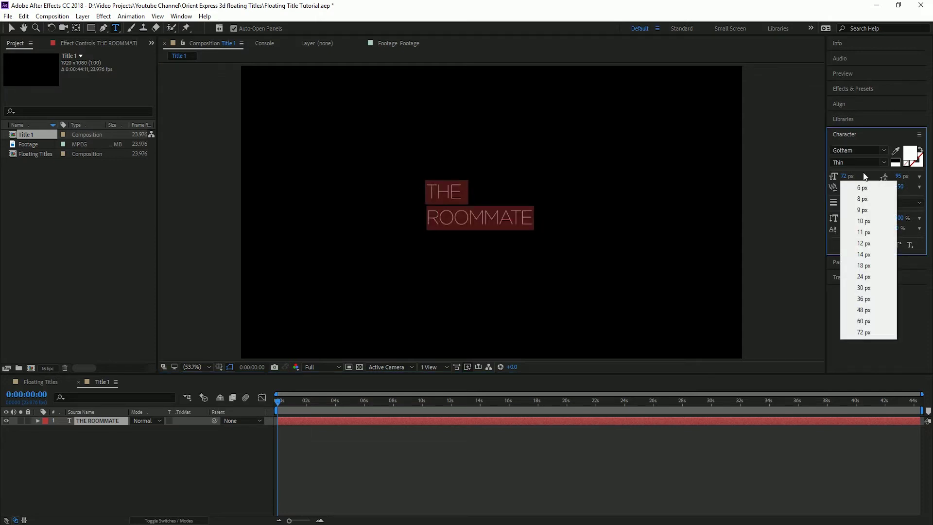
{"action": "left_click", "coordinate": [845, 176]}
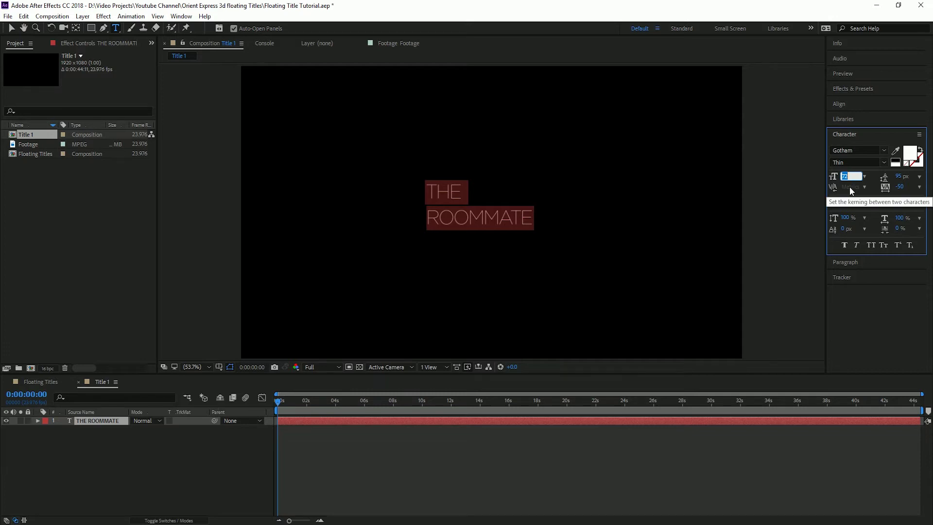
{"action": "type", "text": "110"}
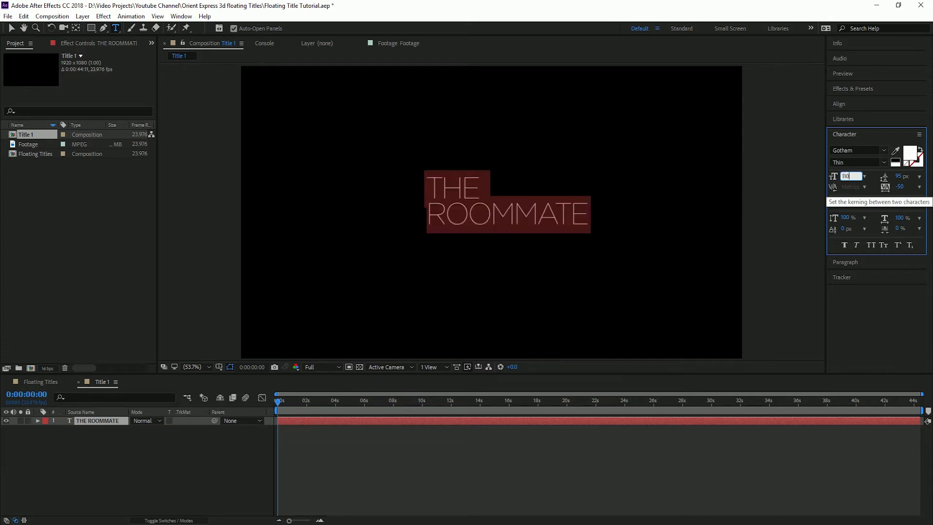
{"action": "left_click", "coordinate": [537, 221]}
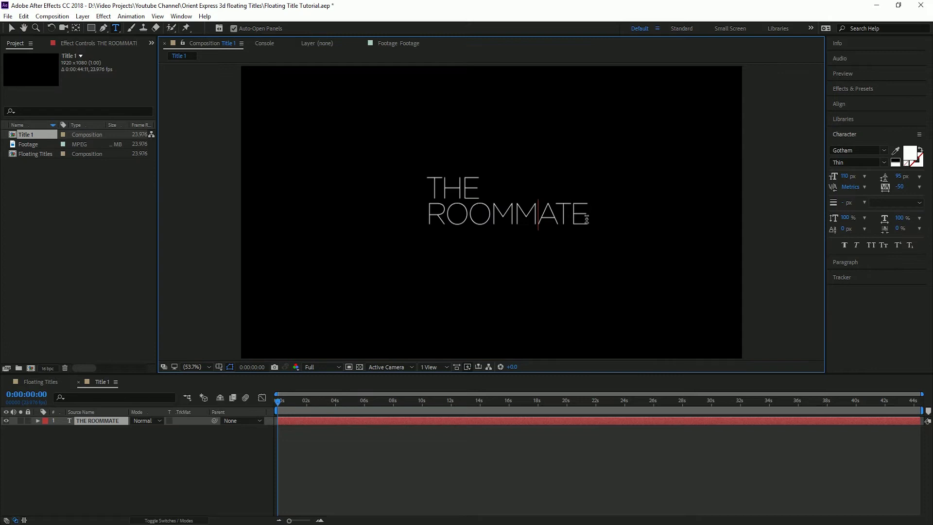
- Set the font size of only the word "THE" to 72 px
{"action": "left_click_drag", "start_coordinate": [480, 188], "coordinate": [433, 188]}
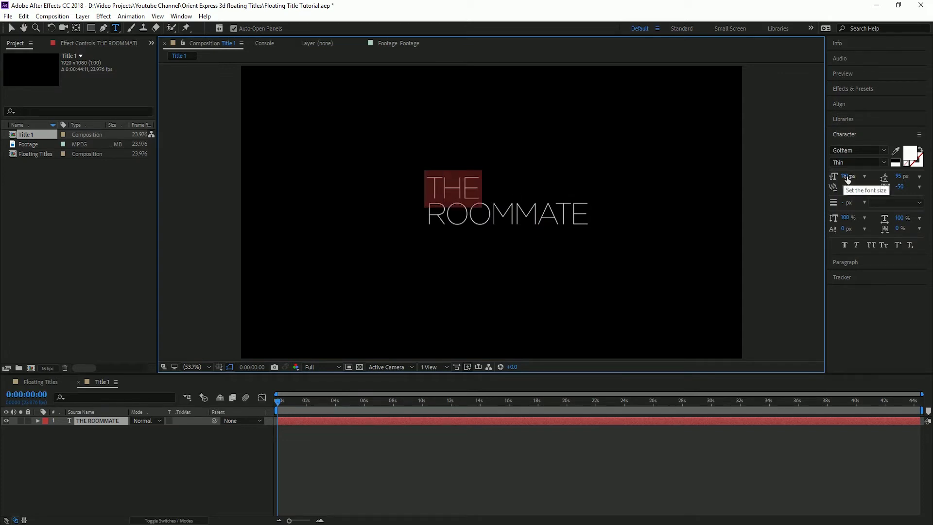
{"action": "left_click", "coordinate": [864, 176]}
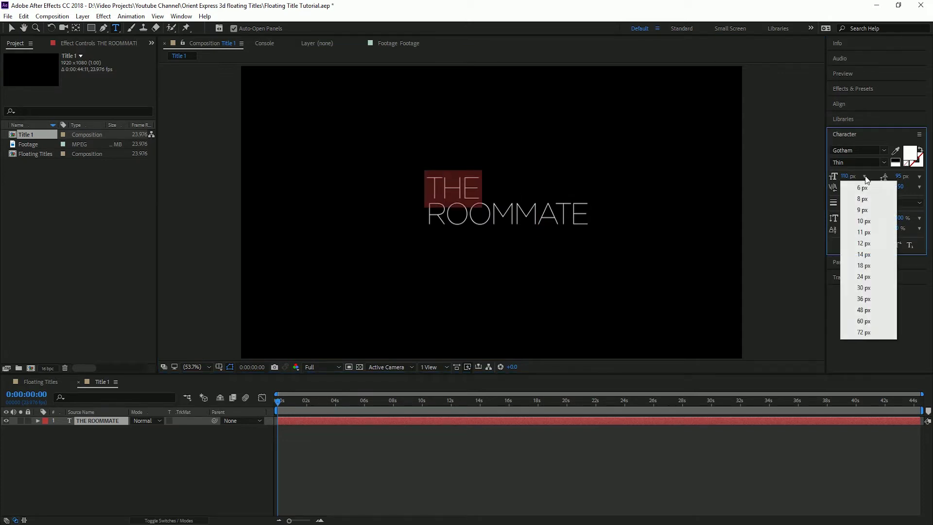
{"action": "left_click", "coordinate": [861, 333]}
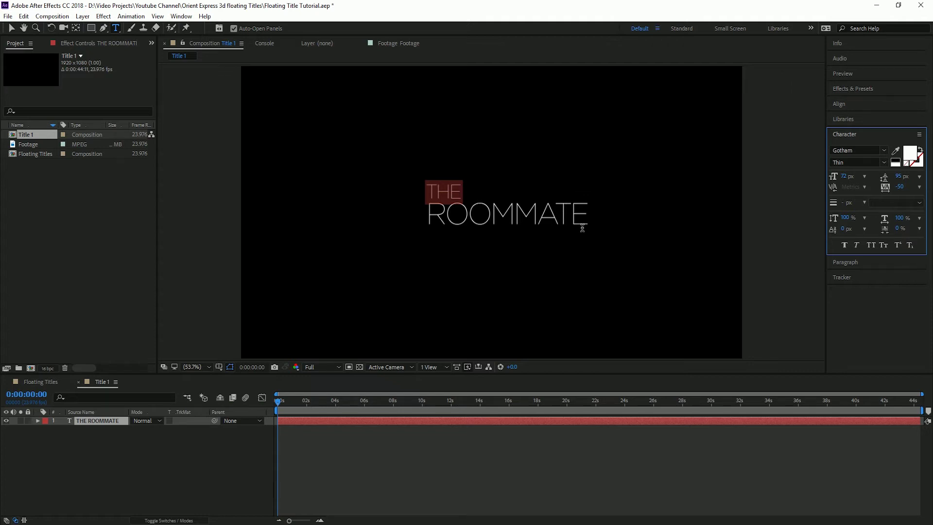
- Create a white 1920 x 1080 px solid layer named "saber" in the Title 1 composition
{"action": "left_click", "coordinate": [517, 218]}
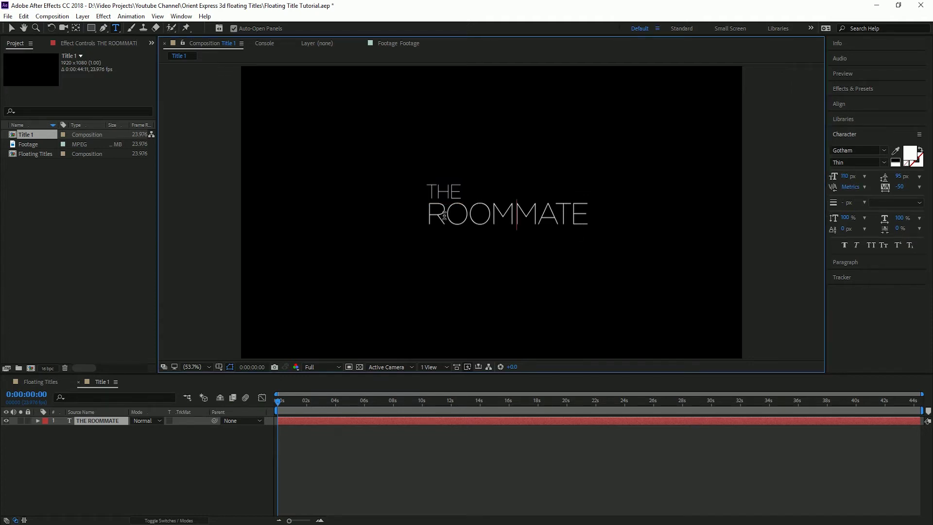
{"action": "left_click", "coordinate": [86, 455]}
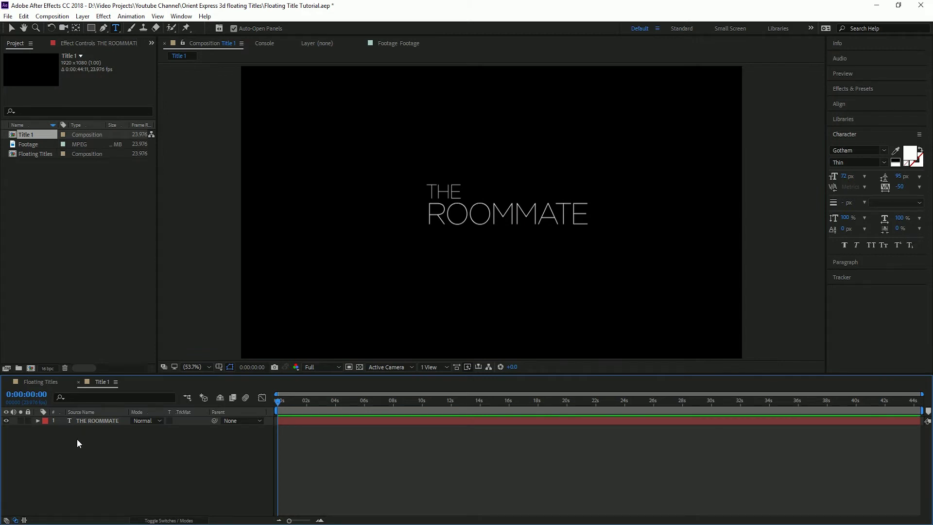
{"action": "mouse_move", "coordinate": [196, 330]}
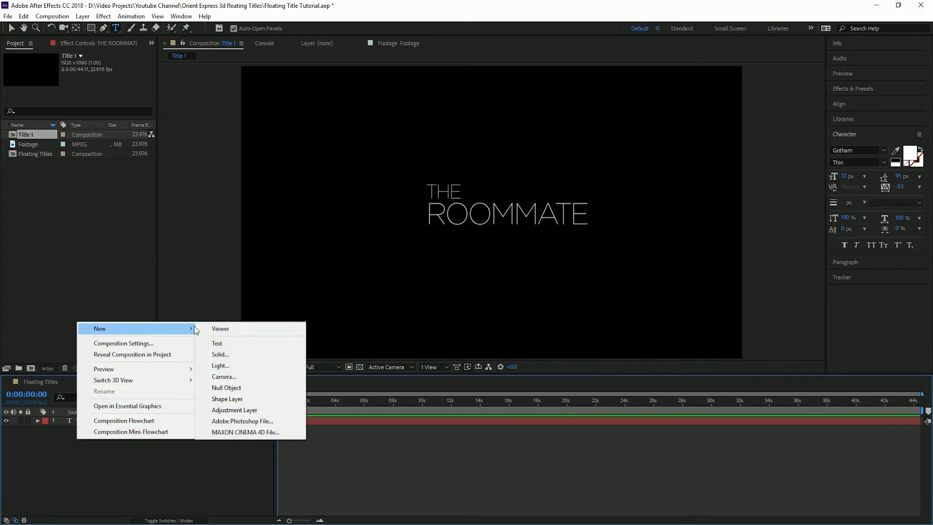
{"action": "left_click", "coordinate": [220, 354]}
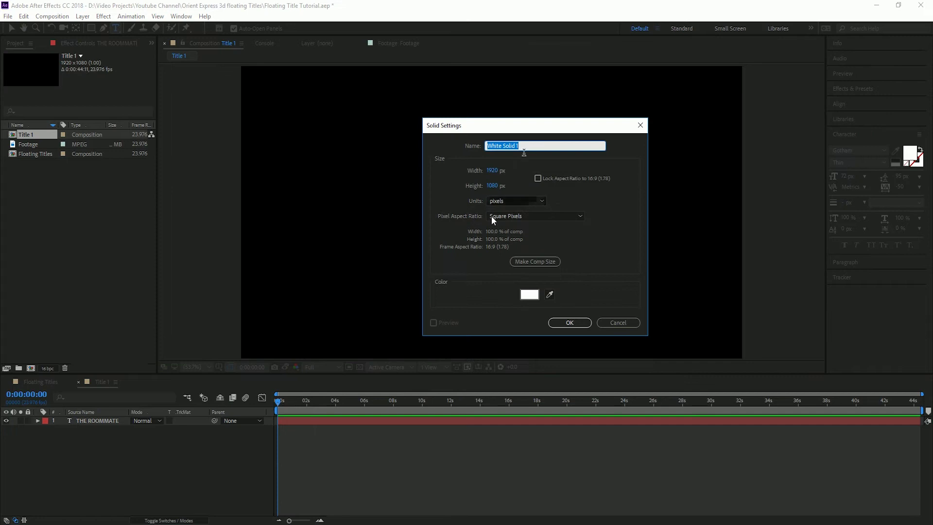
{"action": "type", "text": "saber"}
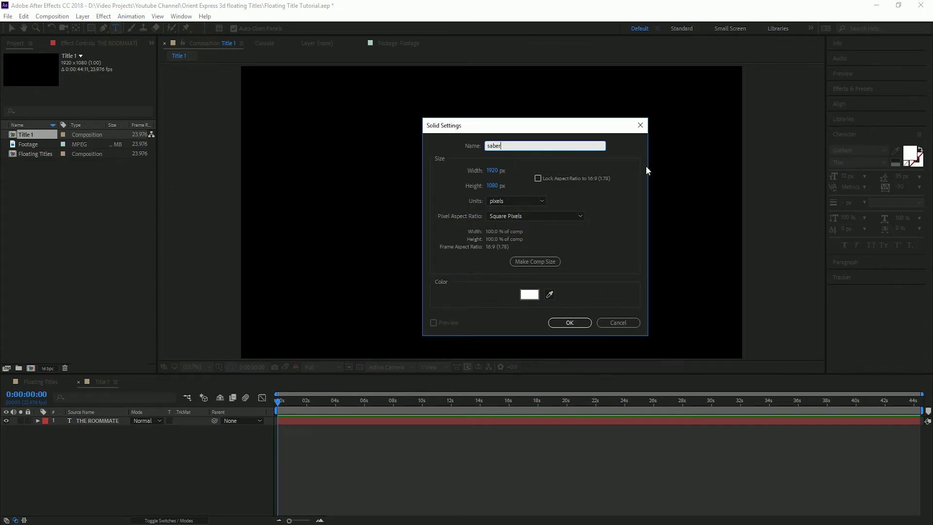
{"action": "left_click", "coordinate": [571, 322]}
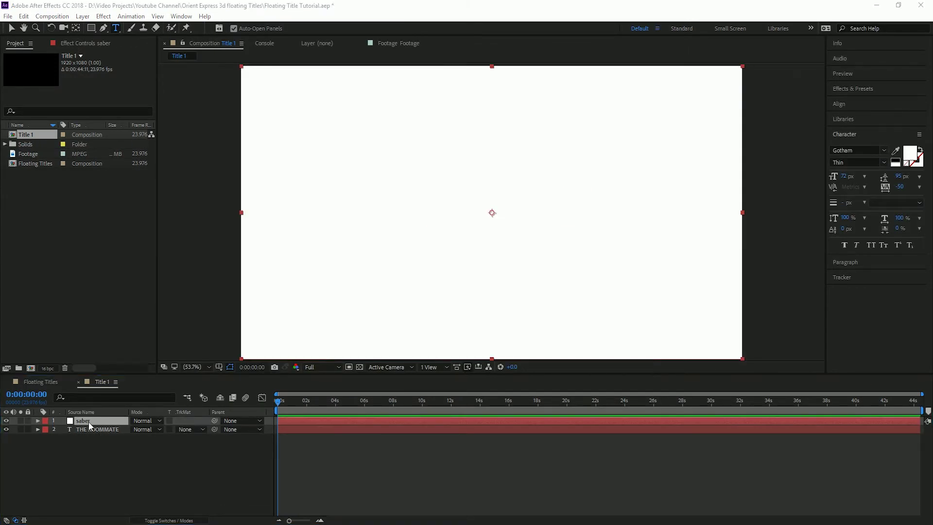
- Apply the Saber effect to the saber solid layer
{"action": "key", "text": "ctrl+space"}
{"action": "type", "text": "saber"}
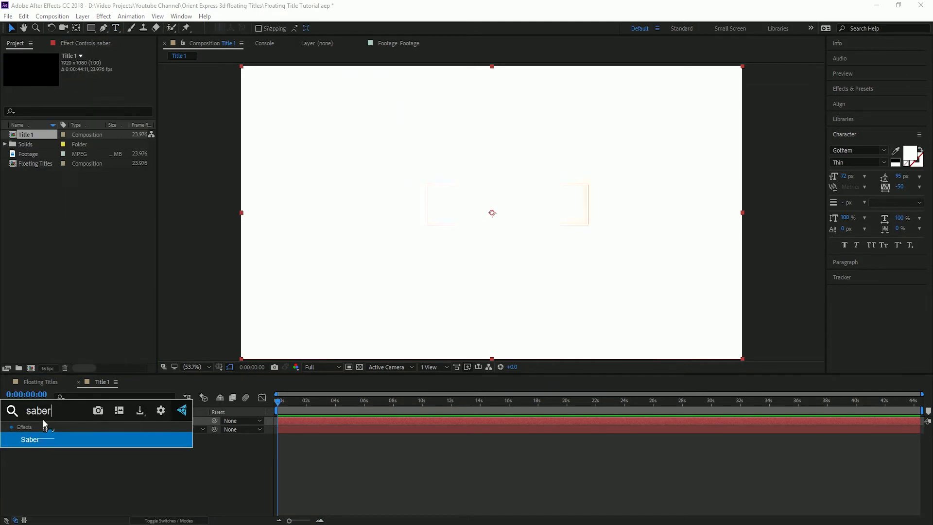
{"action": "left_click", "coordinate": [30, 440]}
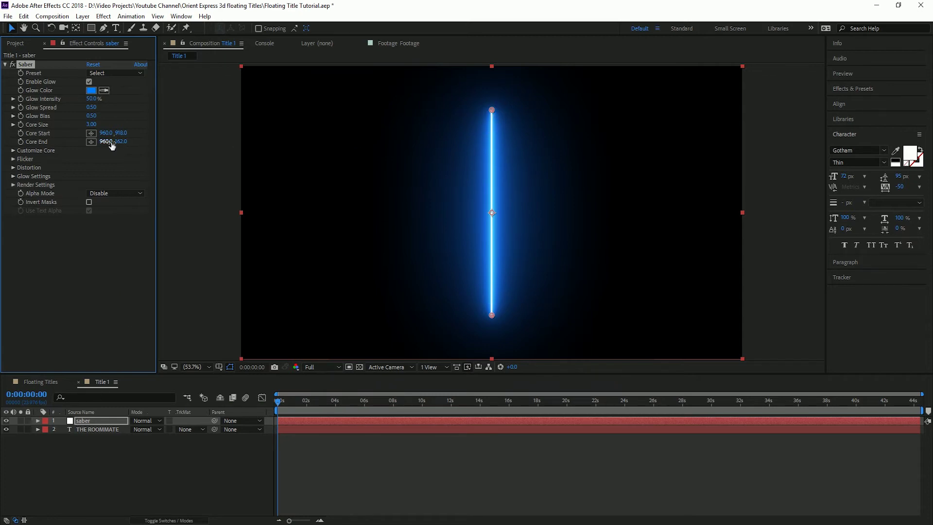
- Set Saber's core type to Text Layer and use the THE ROOMMATE layer as its text source
{"action": "left_click", "coordinate": [14, 151]}
{"action": "left_click", "coordinate": [137, 160]}
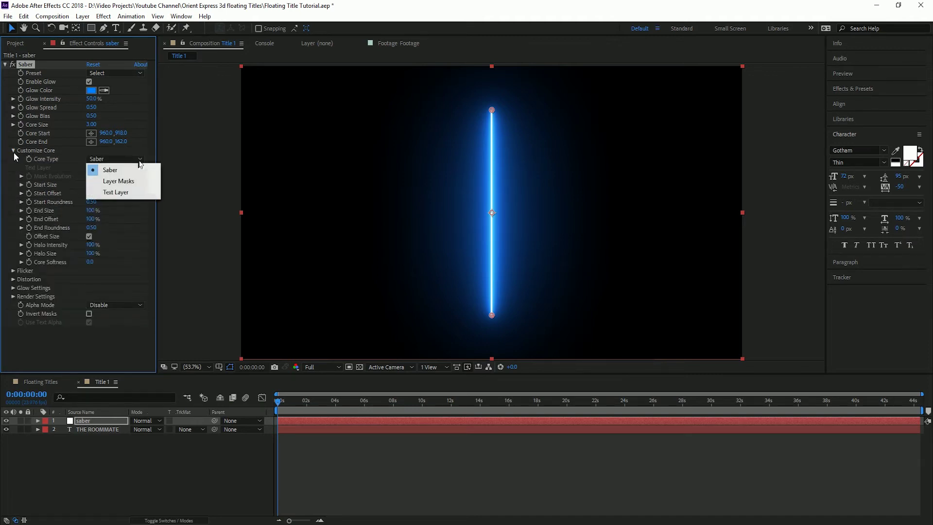
{"action": "left_click", "coordinate": [119, 192]}
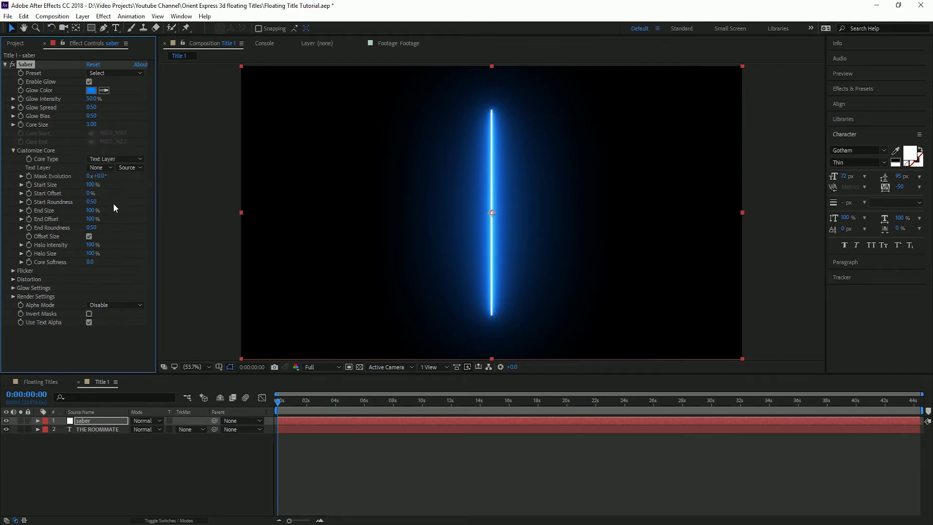
{"action": "left_click", "coordinate": [115, 169]}
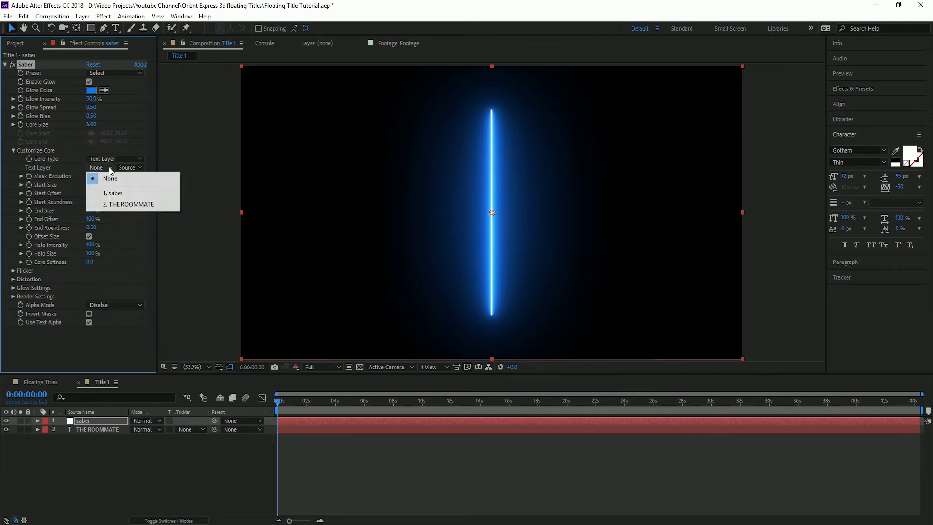
{"action": "left_click", "coordinate": [130, 205]}
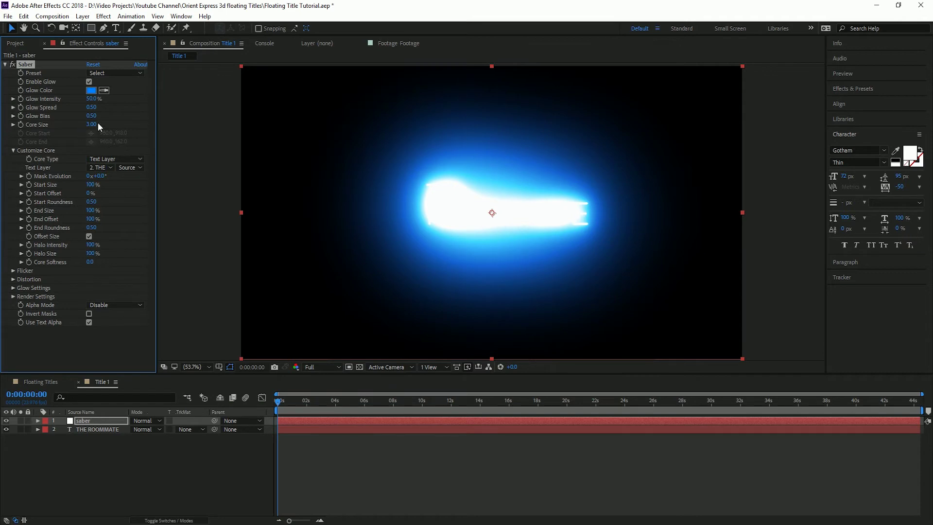
- Set the Saber effect's glow intensity to 20% and glow spread to 0.04
{"action": "left_click", "coordinate": [92, 99]}
{"action": "type", "text": "20"}
{"action": "key", "text": "Return"}
{"action": "left_click", "coordinate": [92, 108]}
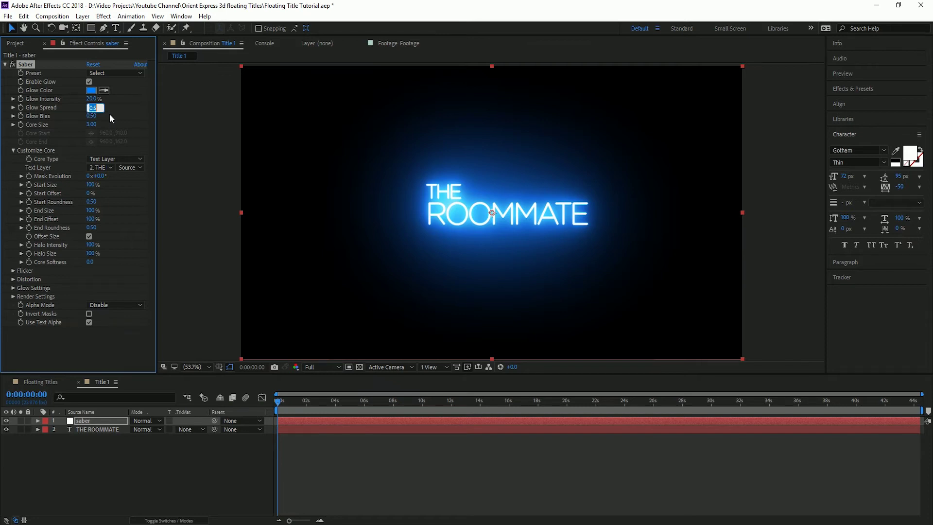
{"action": "type", "text": ".04"}
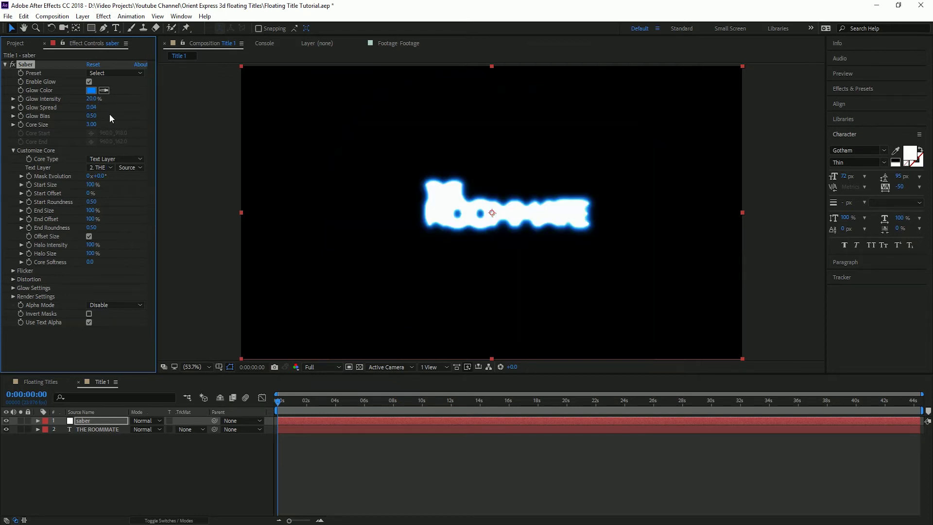
- Set the Saber effect's glow bias to 0.18 and core size to 0.60
{"action": "left_click", "coordinate": [94, 116]}
{"action": "key", "text": "Return"}
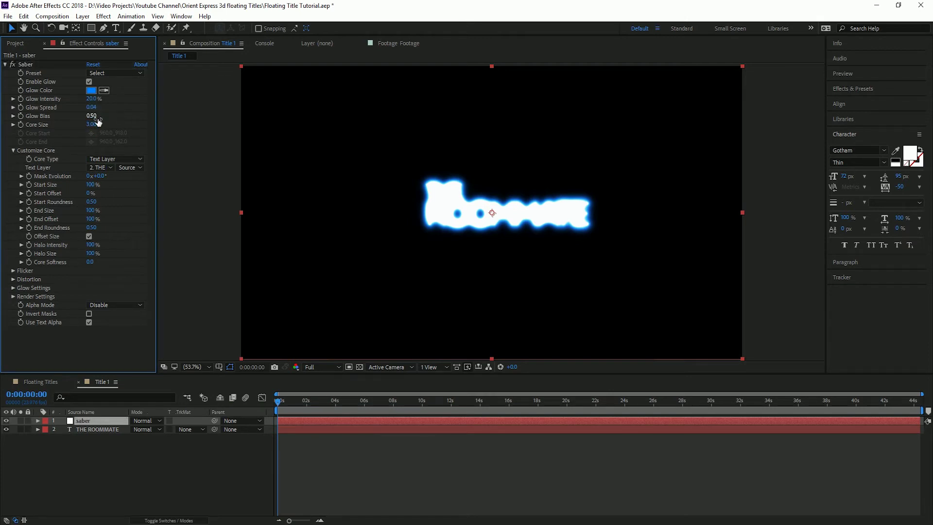
{"action": "left_click_drag", "start_coordinate": [98, 121], "coordinate": [76, 121]}
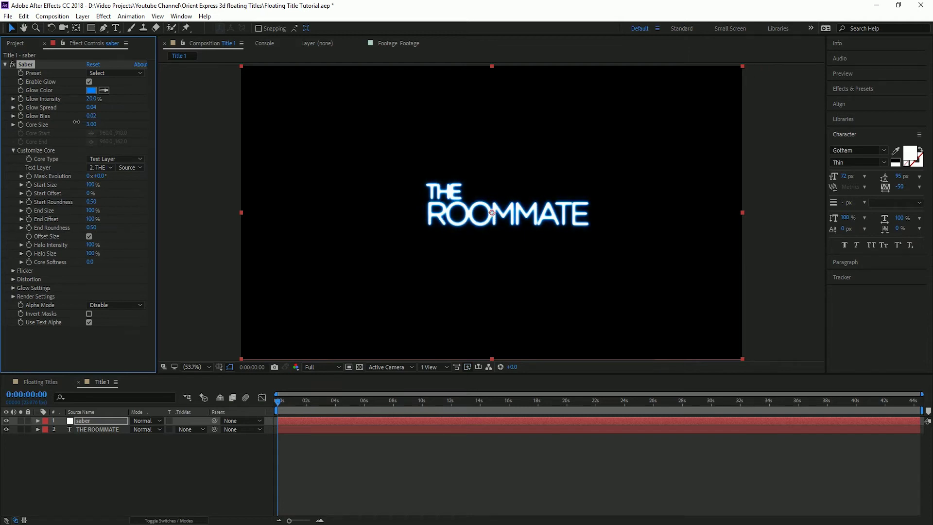
{"action": "left_click_drag", "start_coordinate": [77, 121], "coordinate": [84, 122]}
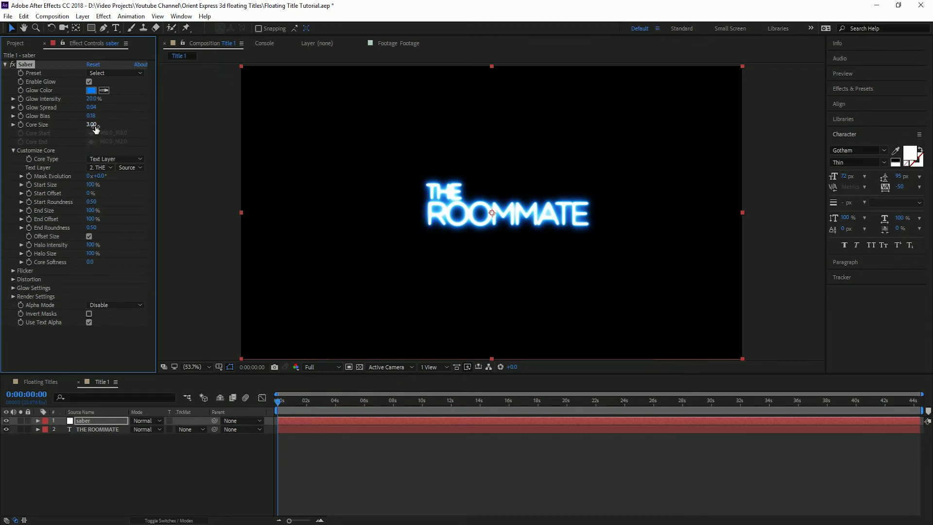
{"action": "left_click_drag", "start_coordinate": [95, 128], "coordinate": [85, 128]}
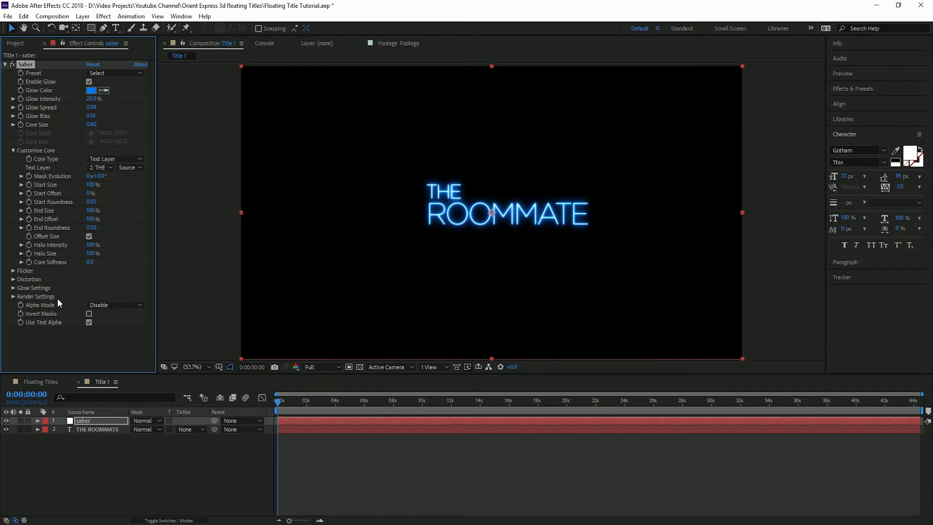
- Set the Saber effect's alpha mode to Mask Core
{"action": "left_click", "coordinate": [13, 296]}
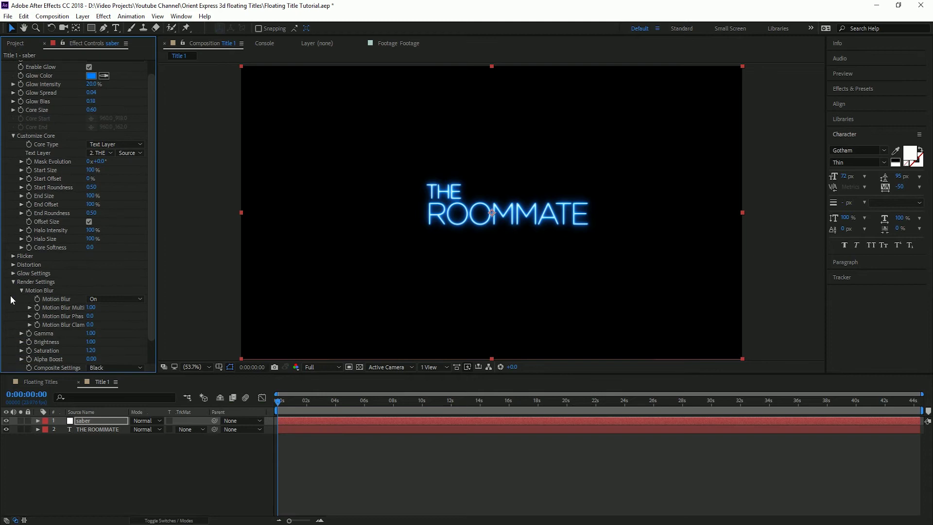
{"action": "scroll", "coordinate": [46, 331], "scroll_direction": "down", "scroll_amount": 1}
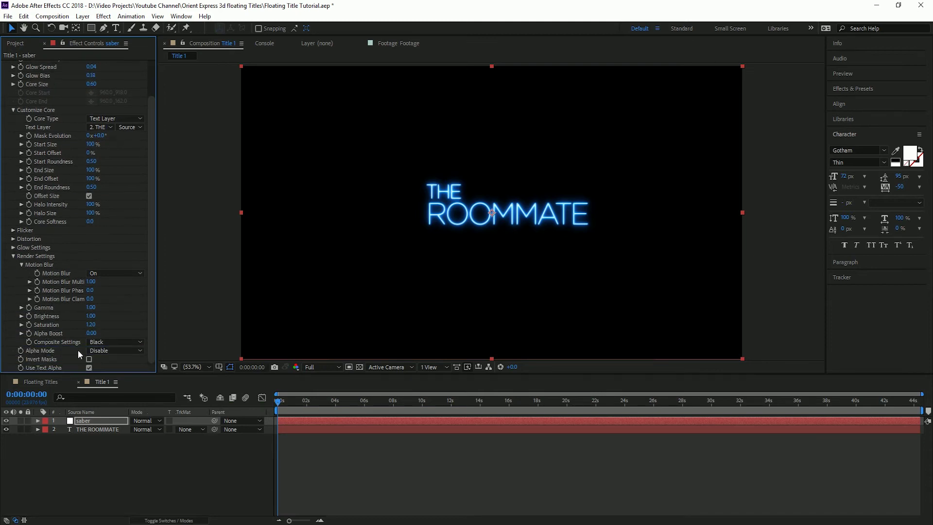
{"action": "left_click", "coordinate": [136, 352]}
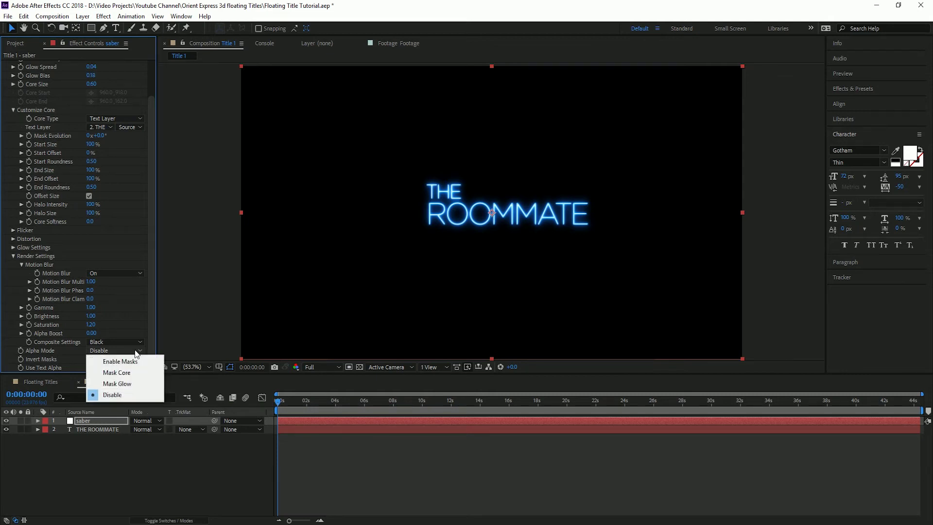
{"action": "left_click", "coordinate": [118, 373]}
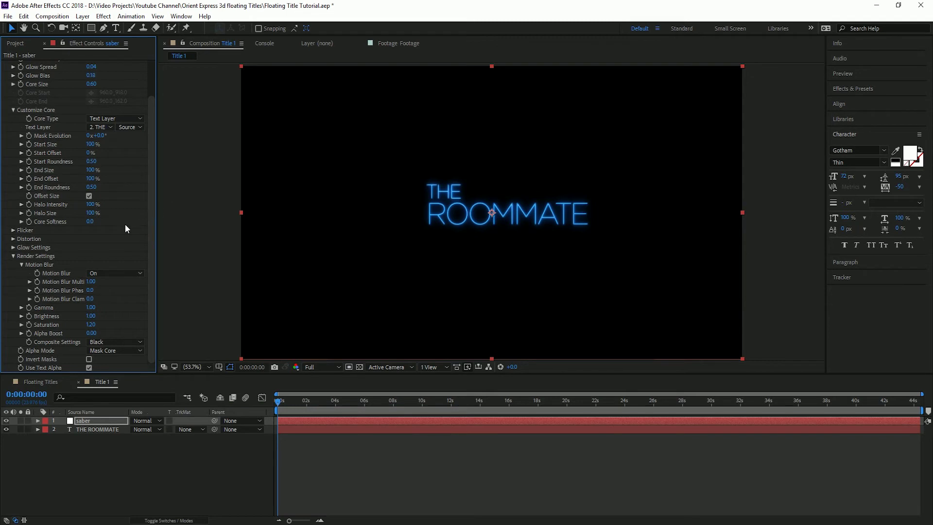
- Try the Patronus, Pulse and Fire presets on the Saber effect
{"action": "left_click_drag", "start_coordinate": [150, 184], "coordinate": [144, 120]}
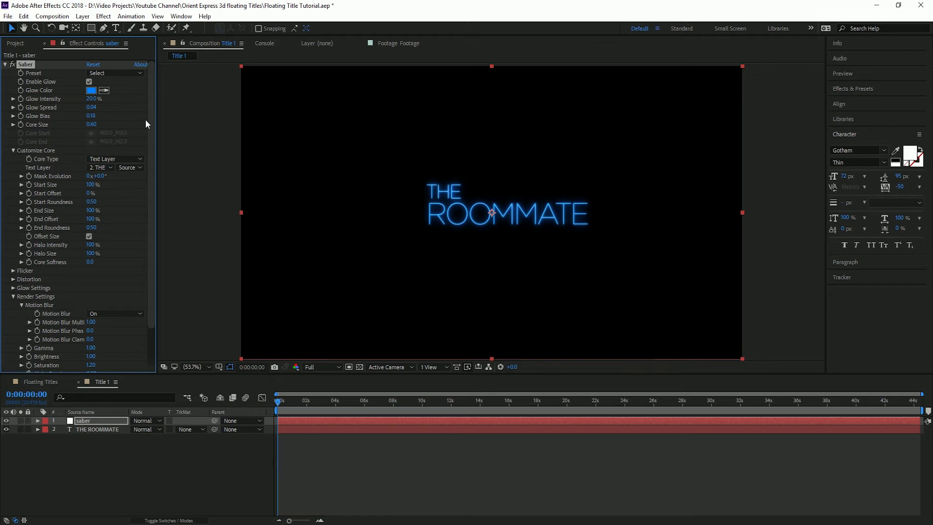
{"action": "left_click", "coordinate": [138, 73]}
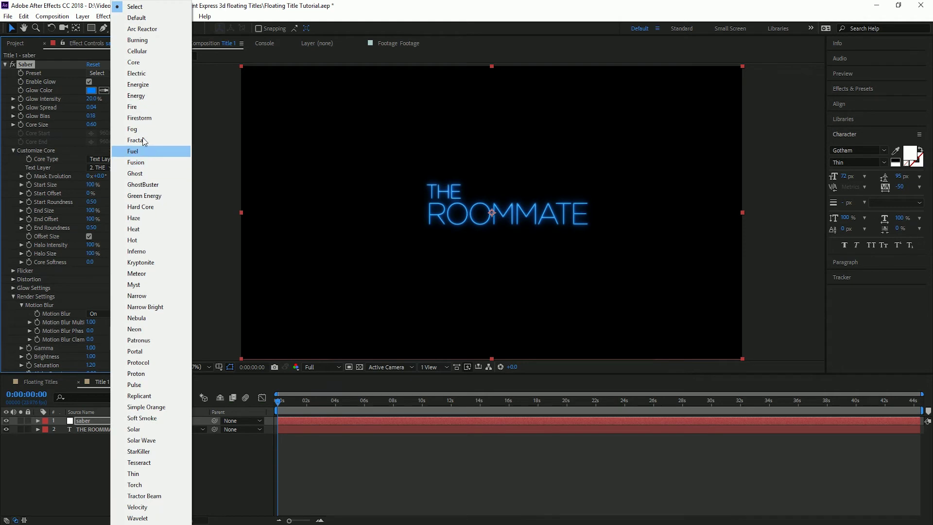
{"action": "left_click", "coordinate": [147, 344]}
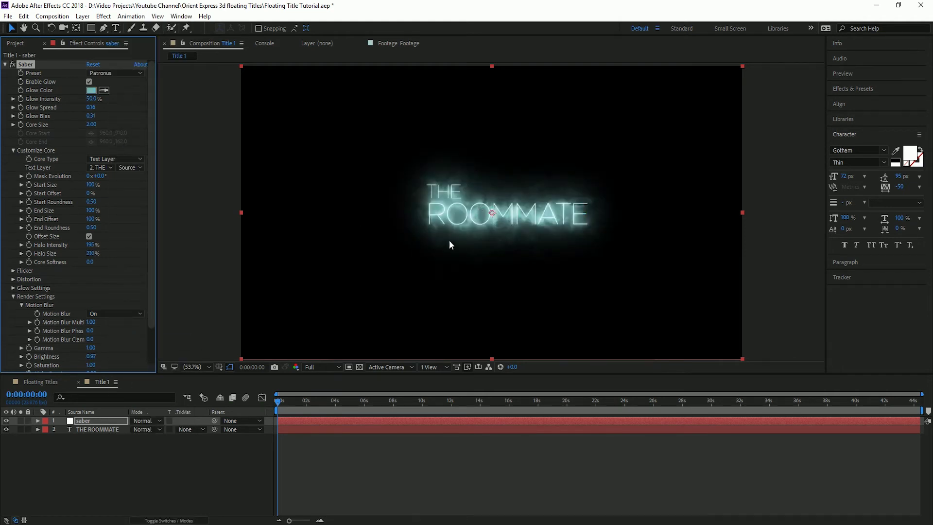
{"action": "left_click", "coordinate": [89, 73]}
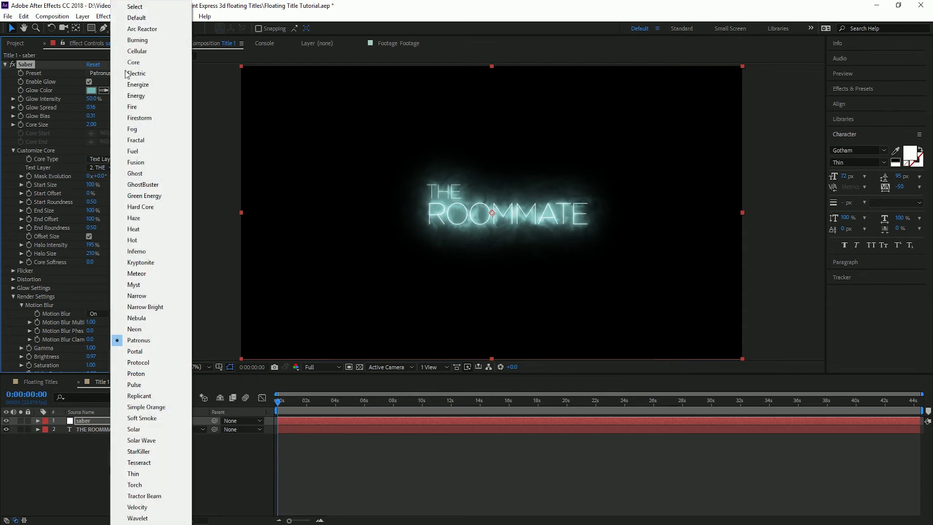
{"action": "left_click", "coordinate": [140, 385]}
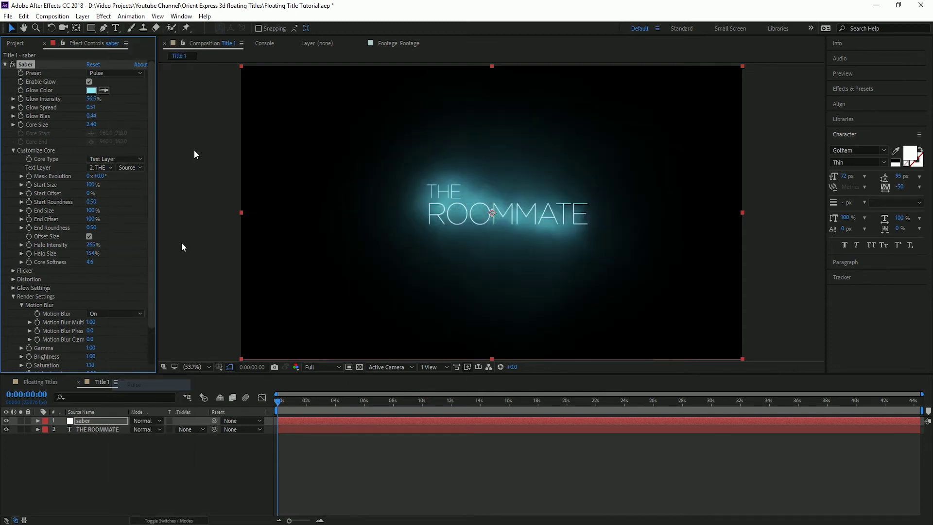
{"action": "left_click", "coordinate": [137, 74]}
{"action": "left_click", "coordinate": [133, 105]}
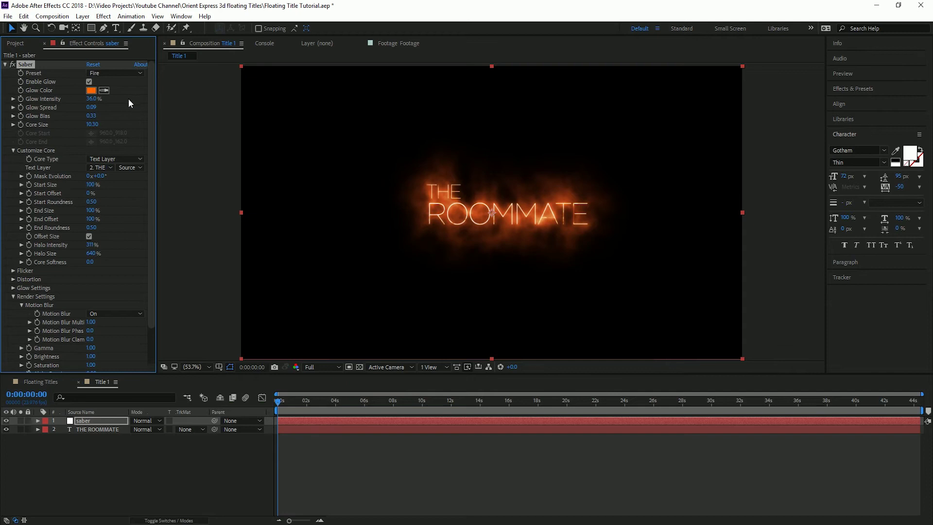
- Undo the three preset changes on the Saber effect
{"action": "left_click", "coordinate": [91, 99]}
{"action": "key", "text": "ctrl+z"}
{"action": "key", "text": "ctrl+z"}
{"action": "key", "text": "ctrl+z"}
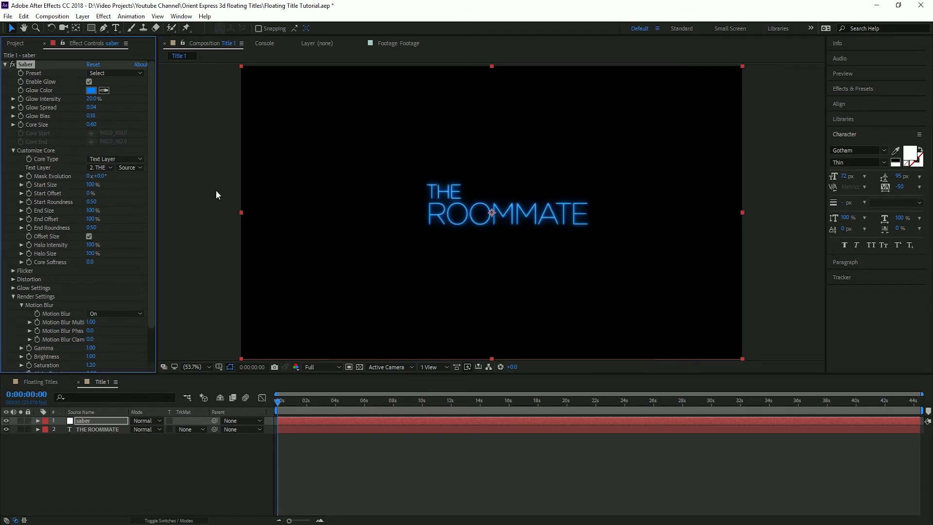
- Return to the Floating Titles composition with no layer selected
{"action": "left_click", "coordinate": [140, 468]}
{"action": "left_click", "coordinate": [82, 430]}
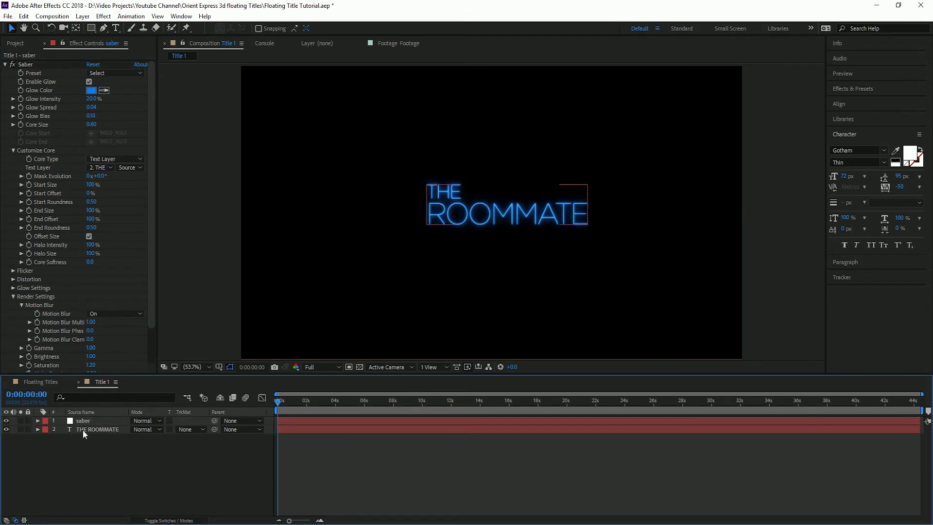
{"action": "left_click", "coordinate": [39, 381]}
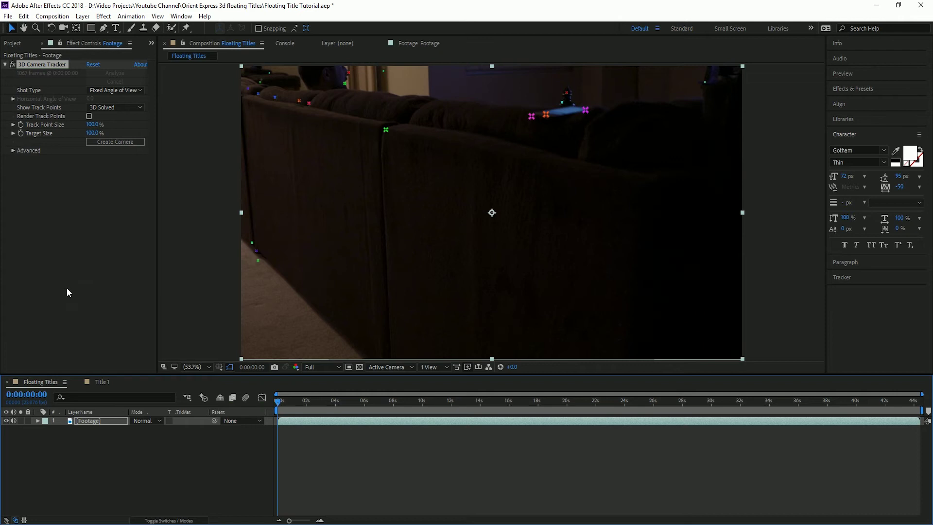
{"action": "left_click", "coordinate": [83, 455]}
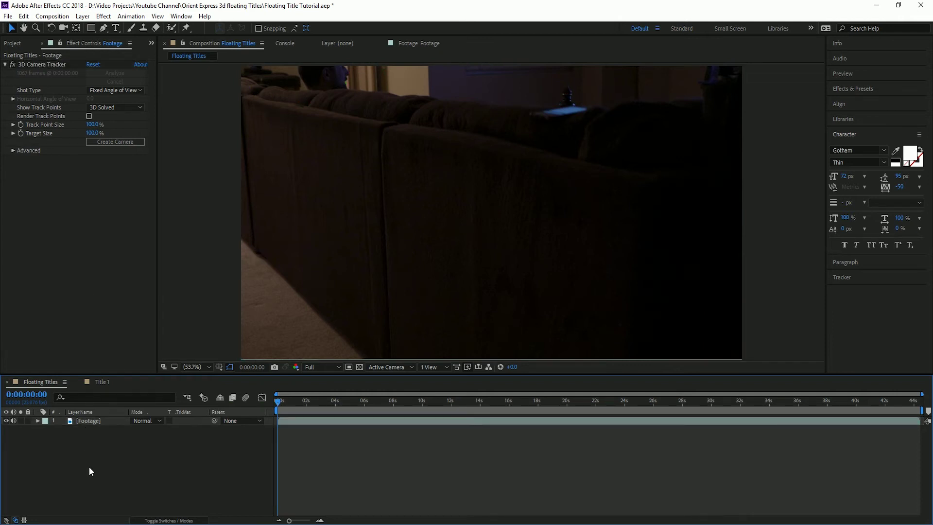
- Select the 3D Camera Tracker effect on the Footage layer and move the current time to 0:00:06:06
{"action": "left_click", "coordinate": [92, 422]}
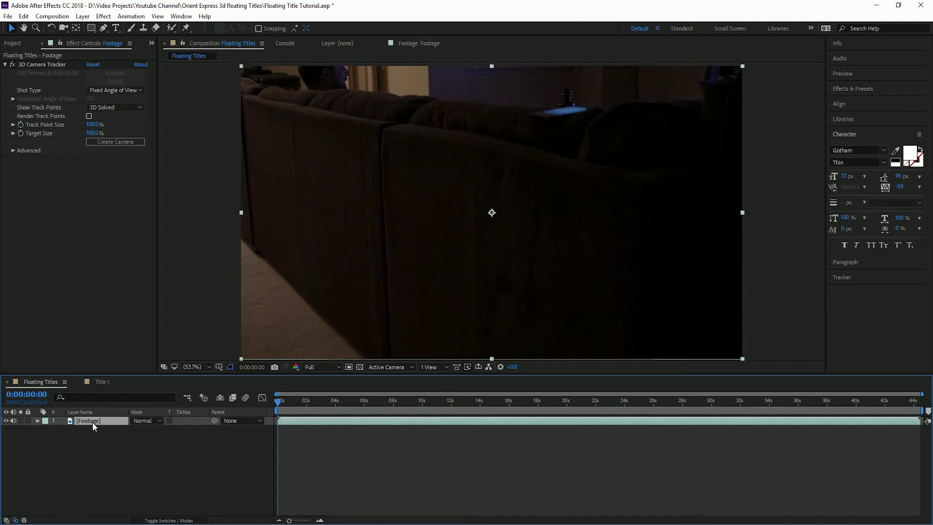
{"action": "left_click", "coordinate": [45, 64]}
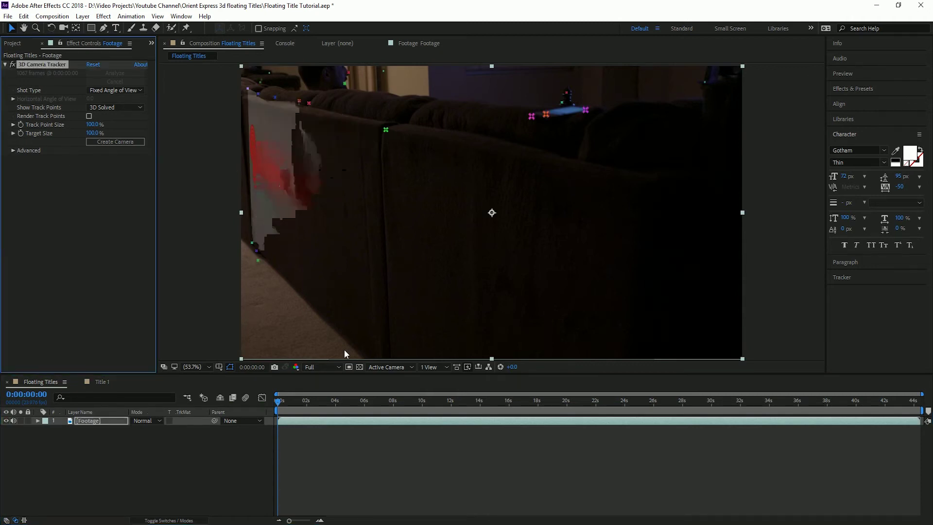
{"action": "left_click_drag", "start_coordinate": [279, 404], "coordinate": [346, 408]}
{"action": "left_click_drag", "start_coordinate": [355, 408], "coordinate": [367, 408]}
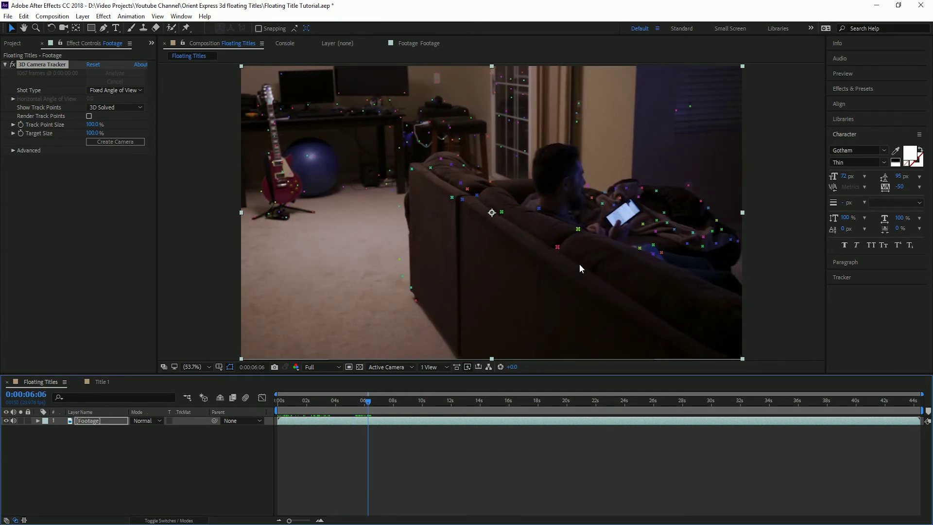
- Create a solid and camera from the track point on the sofa's back edge at 0:00:06:06
{"action": "left_click", "coordinate": [502, 214]}
{"action": "right_click", "coordinate": [501, 212]}
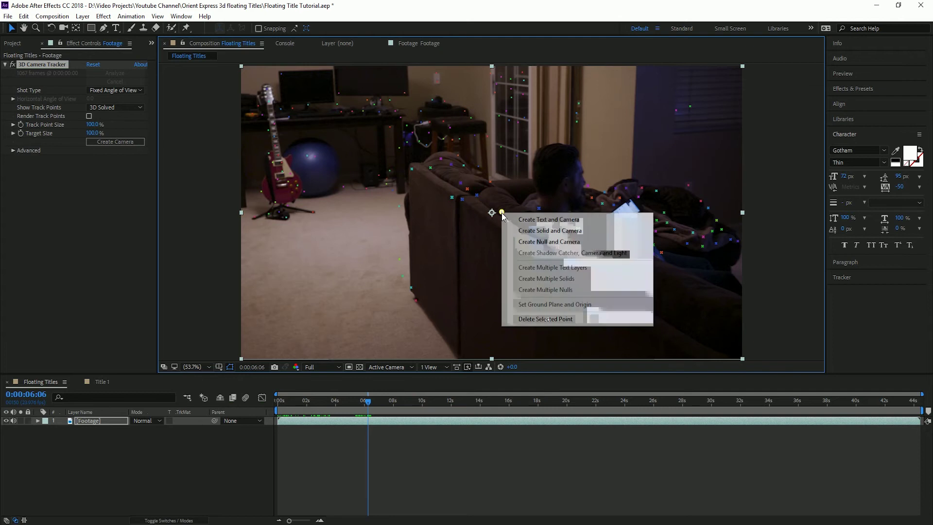
{"action": "left_click", "coordinate": [545, 231]}
{"action": "left_click", "coordinate": [107, 464]}
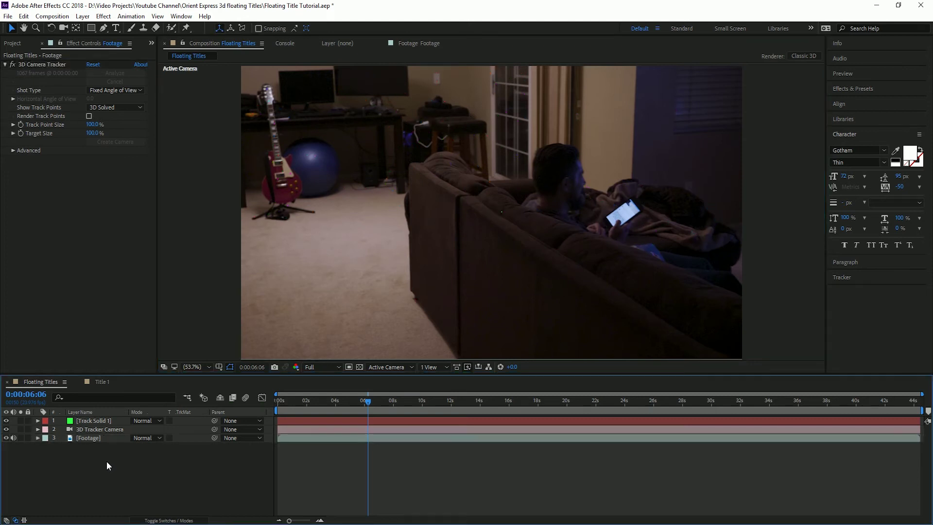
- Pre-compose the Track Solid 1 layer as "The Roommate", leaving all attributes in Floating Titles and opening the new composition
{"action": "left_click", "coordinate": [94, 422]}
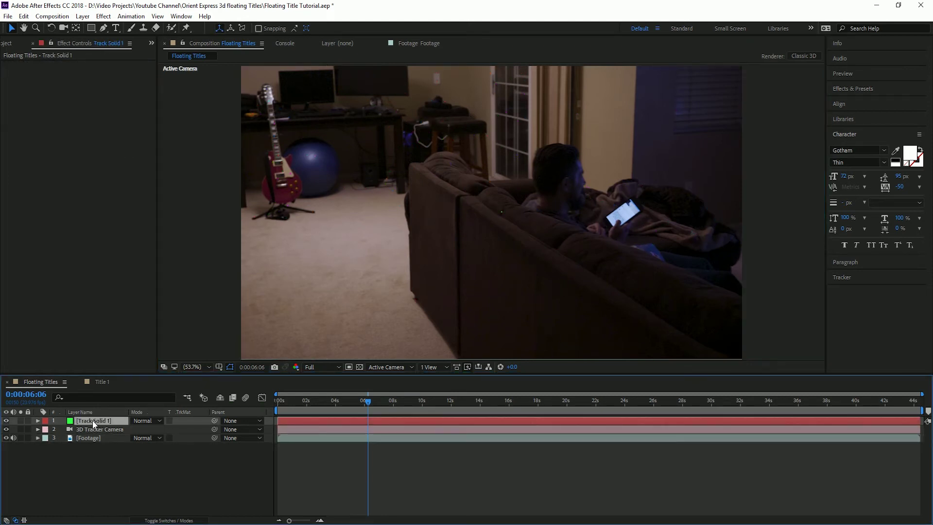
{"action": "right_click", "coordinate": [93, 420]}
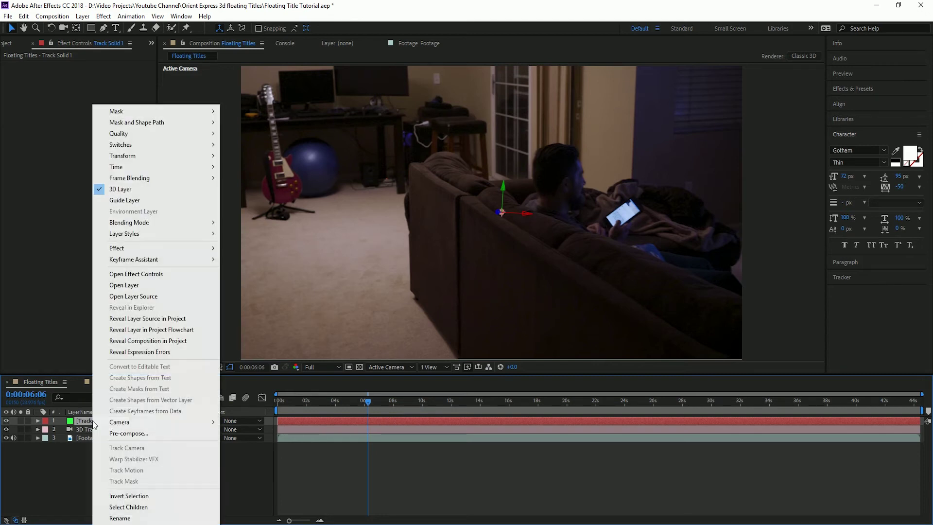
{"action": "left_click", "coordinate": [129, 433]}
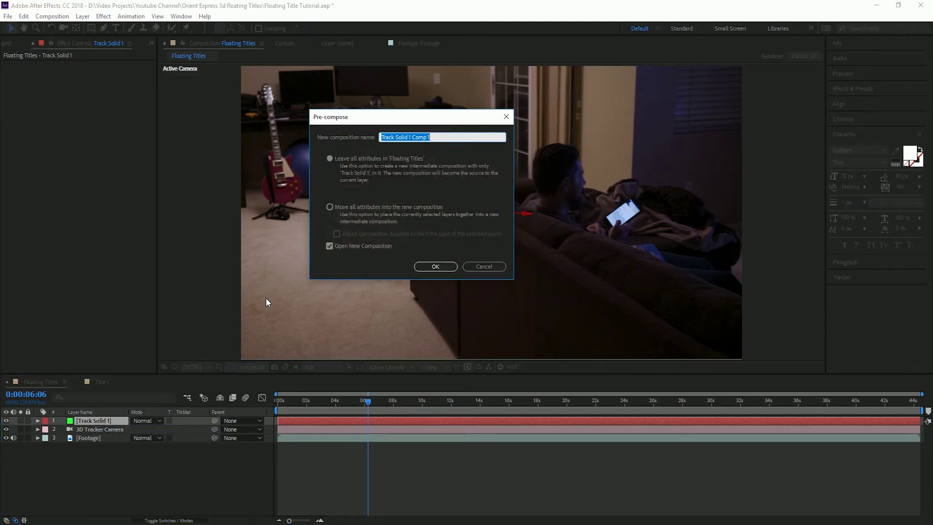
{"action": "key", "text": "BackSpace"}
{"action": "key", "text": "ctrl+z"}
{"action": "type", "text": "The Roommate"}
{"action": "left_click", "coordinate": [432, 270]}
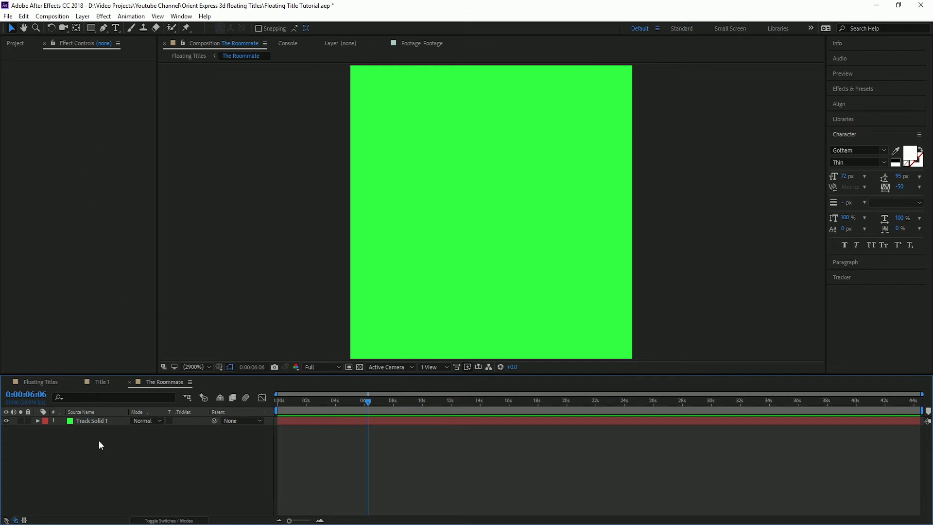
- Delete the solid from The Roommate composition and set the composition size to 1920 x 1080 px
{"action": "left_click", "coordinate": [89, 419]}
{"action": "key", "text": "Delete"}
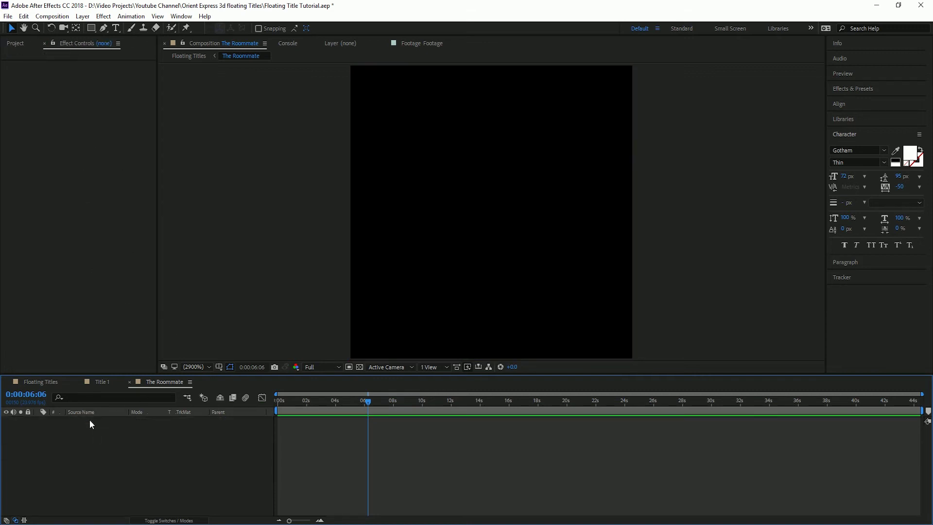
{"action": "left_click", "coordinate": [52, 17]}
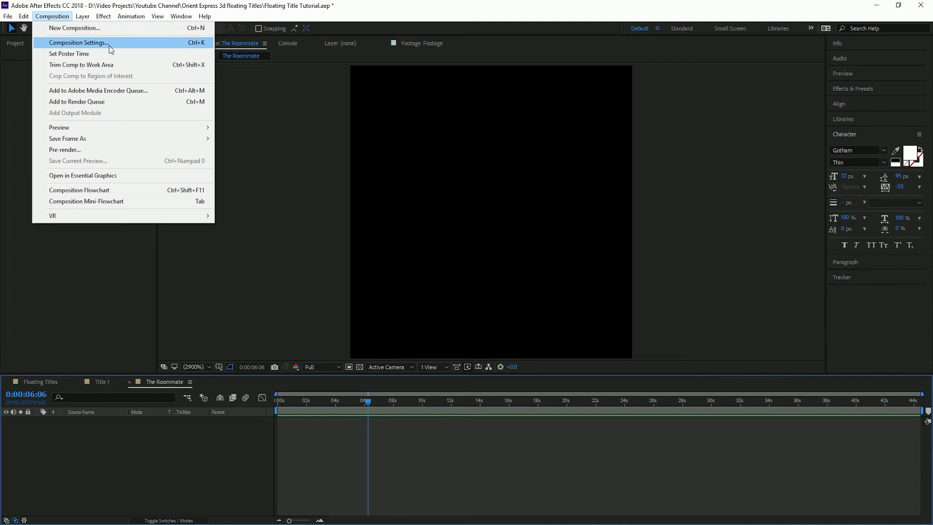
{"action": "left_click", "coordinate": [97, 43]}
{"action": "left_click", "coordinate": [353, 145]}
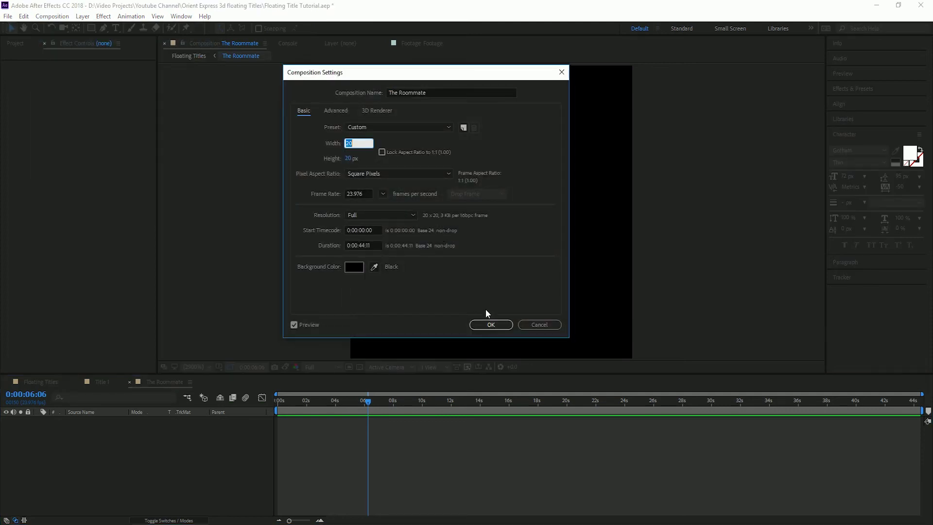
{"action": "type", "text": "1920"}
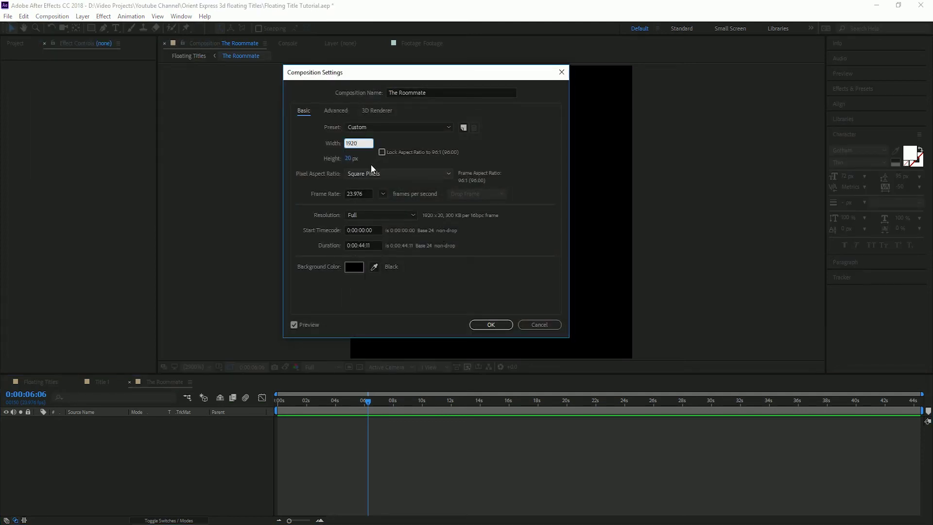
{"action": "left_click", "coordinate": [350, 159]}
{"action": "type", "text": "1080"}
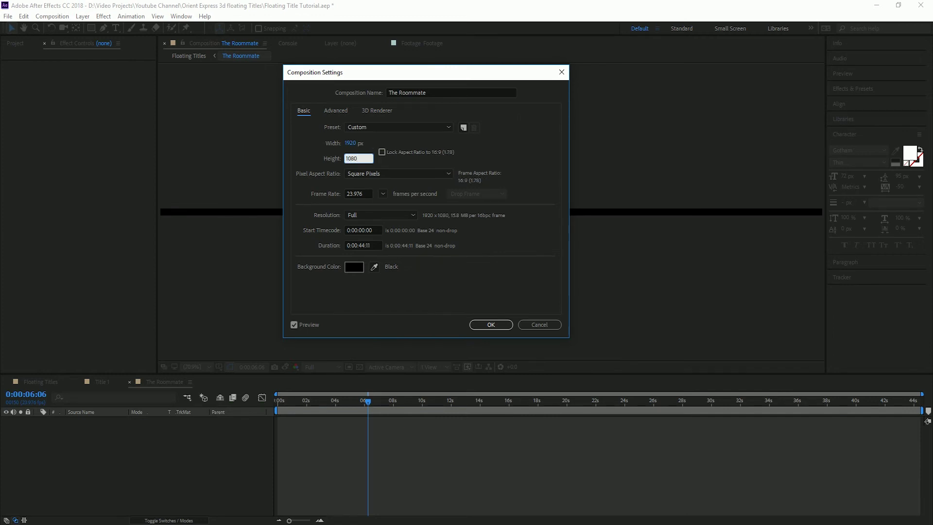
{"action": "key", "text": "Return"}
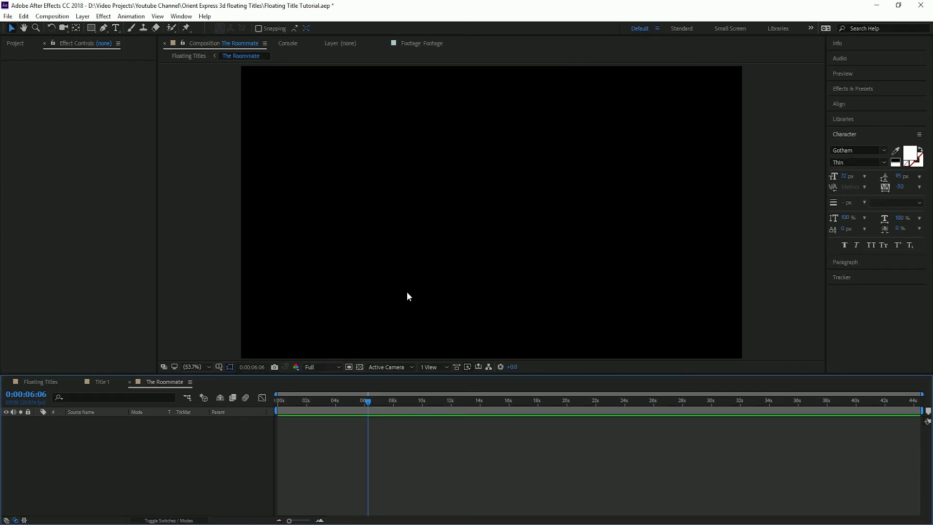
- Add the Title 1 composition to The Roommate as a layer and return to the Floating Titles composition
{"action": "left_click", "coordinate": [14, 45]}
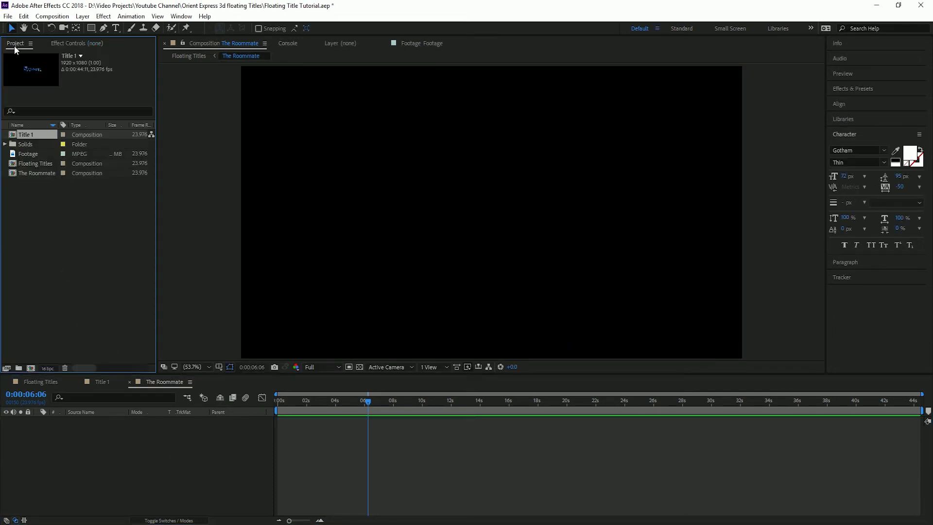
{"action": "left_click_drag", "start_coordinate": [23, 134], "coordinate": [79, 429]}
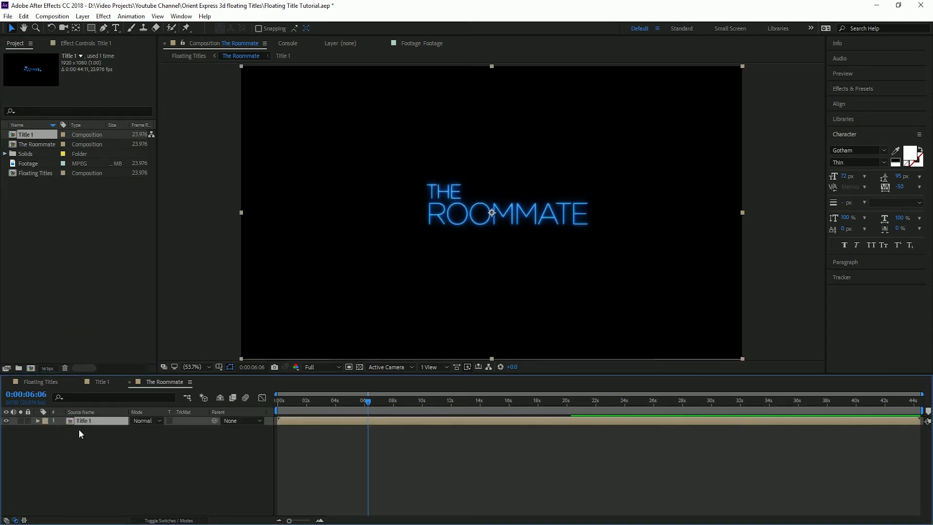
{"action": "left_click", "coordinate": [39, 381]}
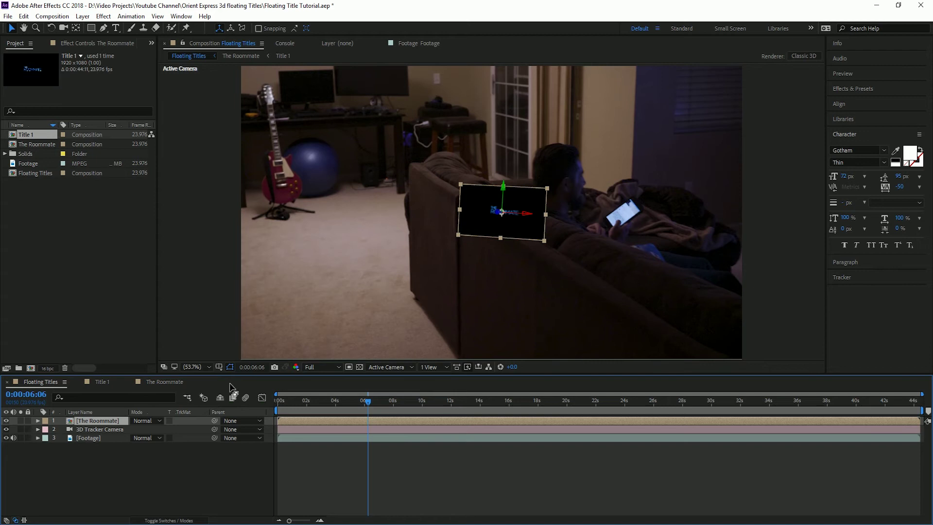
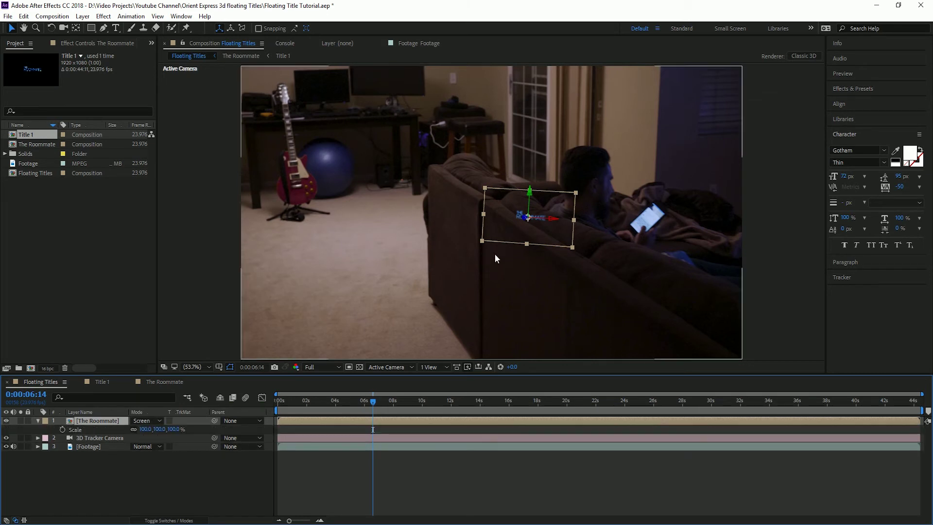
- Scale The Roommate layer up to about 426% and collapse its properties
{"action": "left_click_drag", "start_coordinate": [145, 429], "coordinate": [302, 429]}
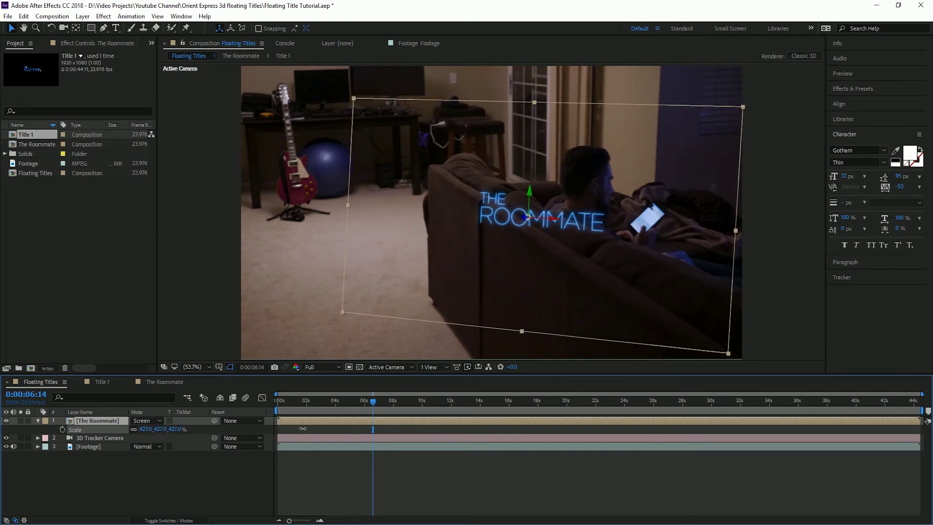
{"action": "left_click", "coordinate": [103, 468]}
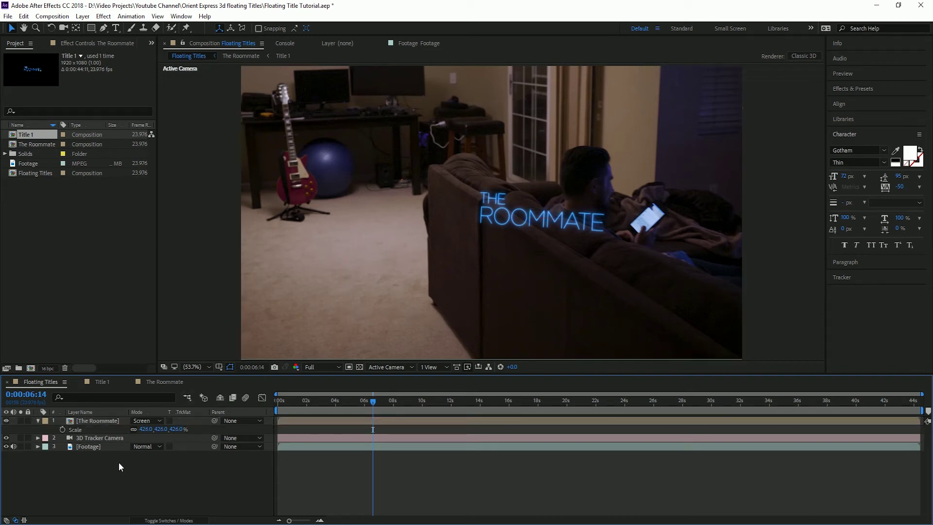
{"action": "left_click", "coordinate": [38, 421]}
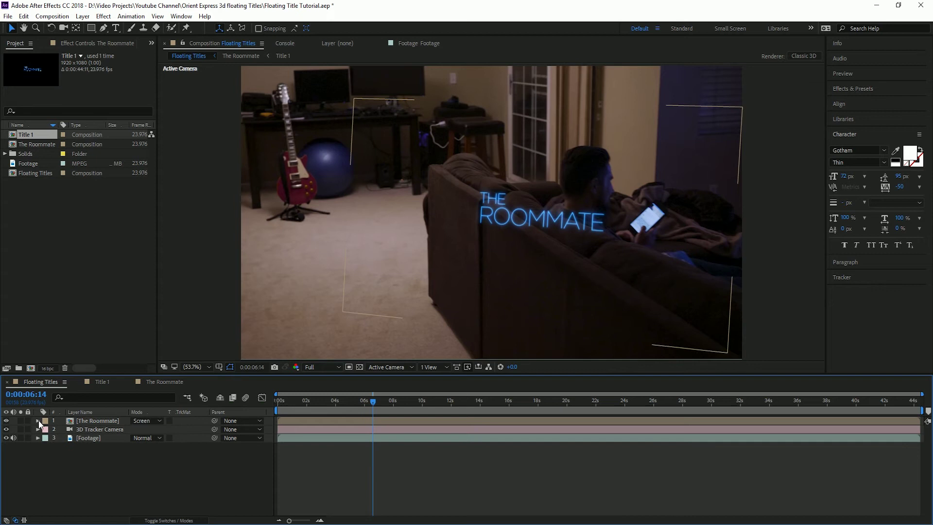
- Set The Roommate layer's Orientation to about 9°, 353°, 359° and its X Rotation to about -4°
{"action": "left_click", "coordinate": [39, 420]}
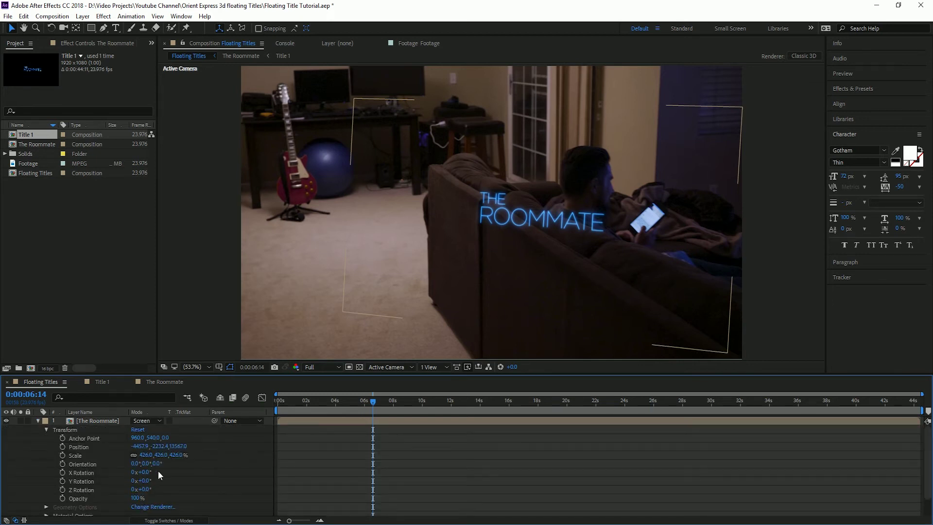
{"action": "left_click_drag", "start_coordinate": [160, 468], "coordinate": [156, 463]}
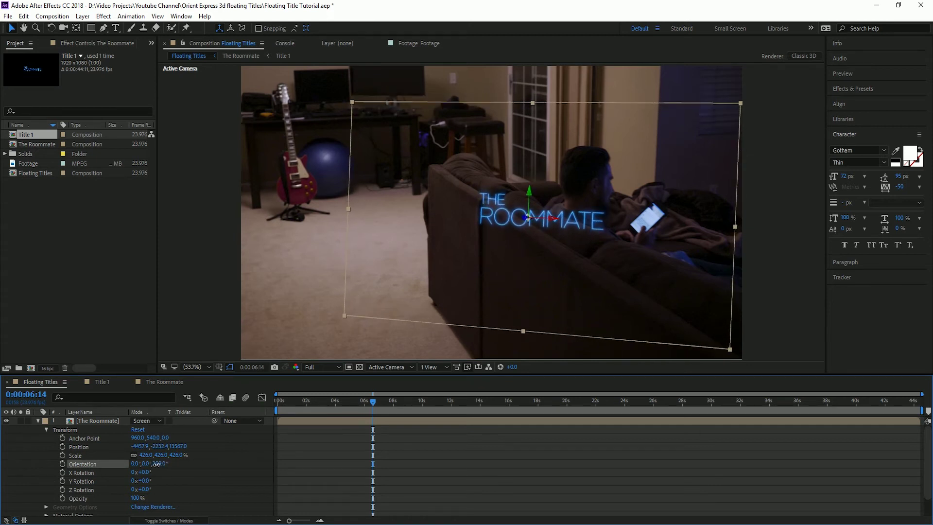
{"action": "left_click_drag", "start_coordinate": [148, 465], "coordinate": [144, 467]}
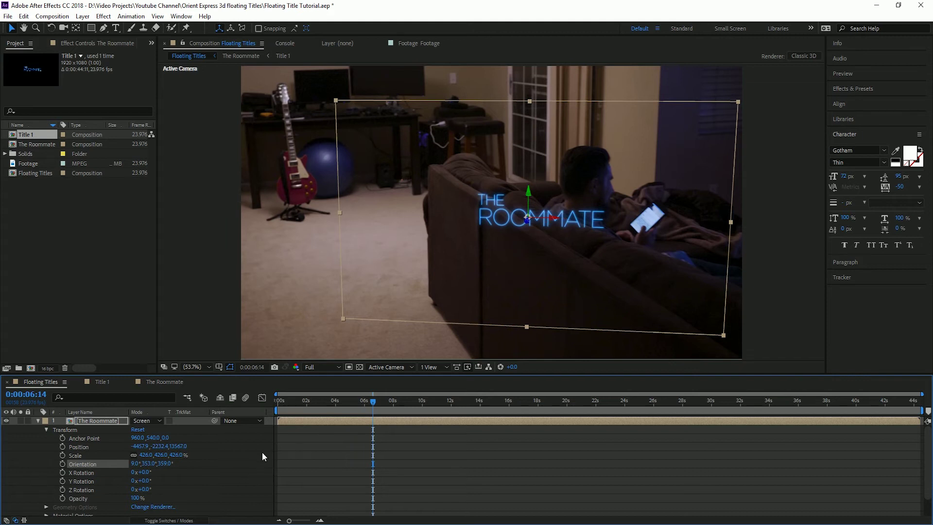
{"action": "left_click_drag", "start_coordinate": [144, 471], "coordinate": [147, 473]}
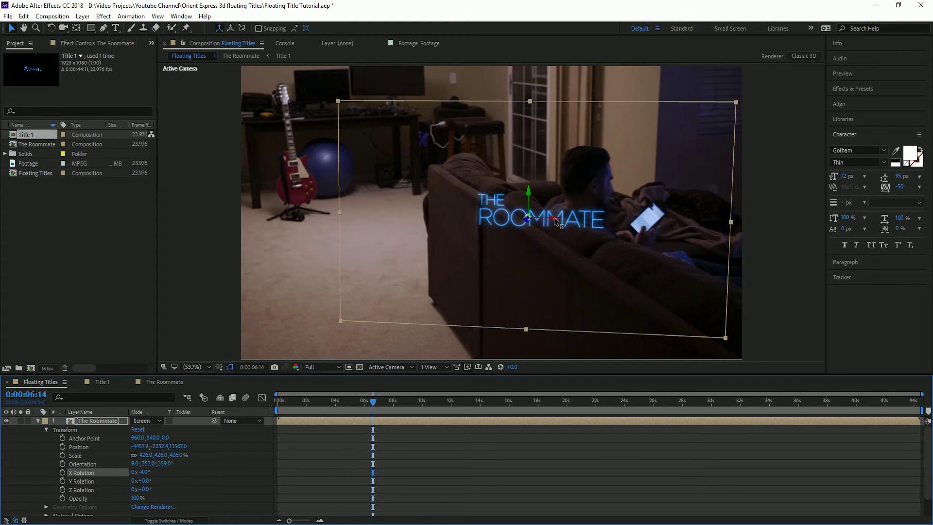
- Move the title off the sofa to beside the man's head, above his phone, at about -1543.6, -2858.5, 13867.2
{"action": "left_click_drag", "start_coordinate": [557, 221], "coordinate": [727, 242]}
{"action": "left_click_drag", "start_coordinate": [649, 227], "coordinate": [656, 89]}
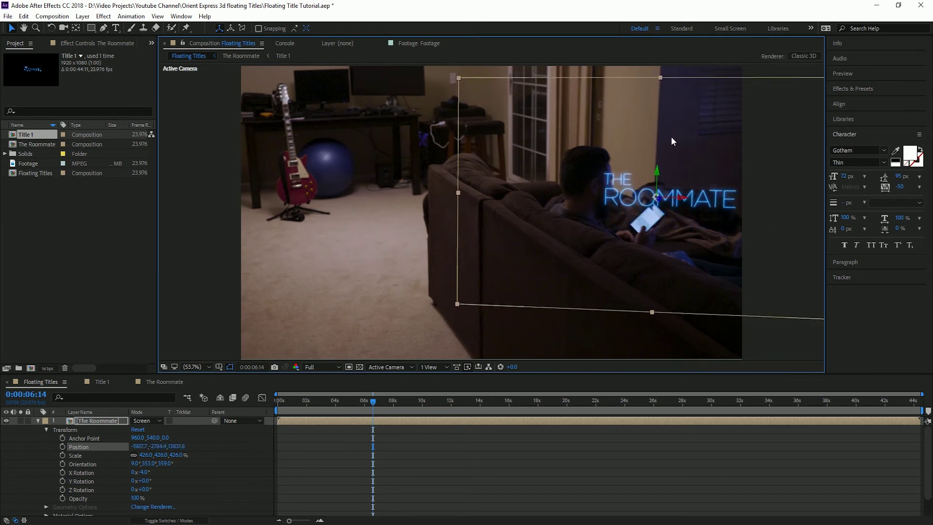
{"action": "left_click_drag", "start_coordinate": [684, 203], "coordinate": [706, 197]}
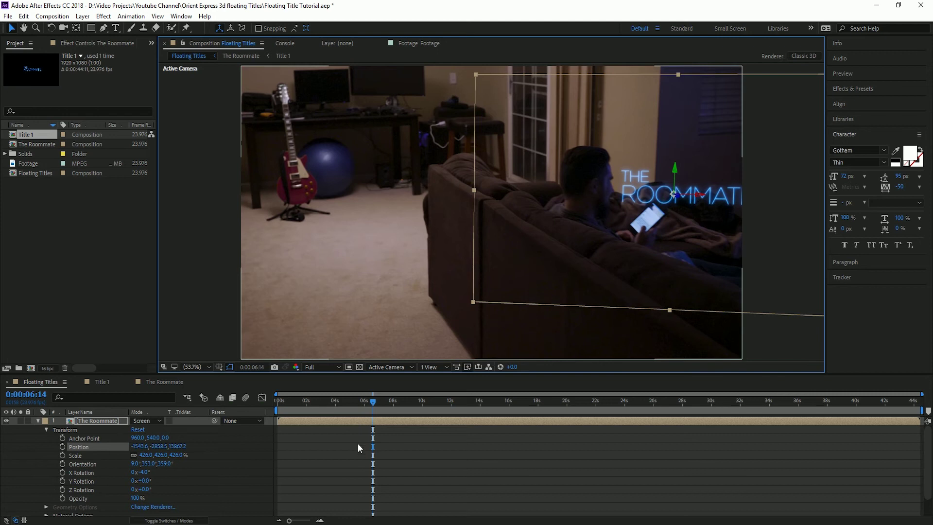
- Check the title around 0:00:05:20 and refine its position to about -1579.3, -2712.1, 12253.1
{"action": "mouse_move", "coordinate": [374, 401]}
{"action": "left_mouse_down"}
{"action": "mouse_move", "coordinate": [309, 422]}
{"action": "mouse_move", "coordinate": [391, 412]}
{"action": "mouse_move", "coordinate": [364, 414]}
{"action": "left_mouse_up"}
{"action": "left_click_drag", "start_coordinate": [613, 186], "coordinate": [614, 190]}
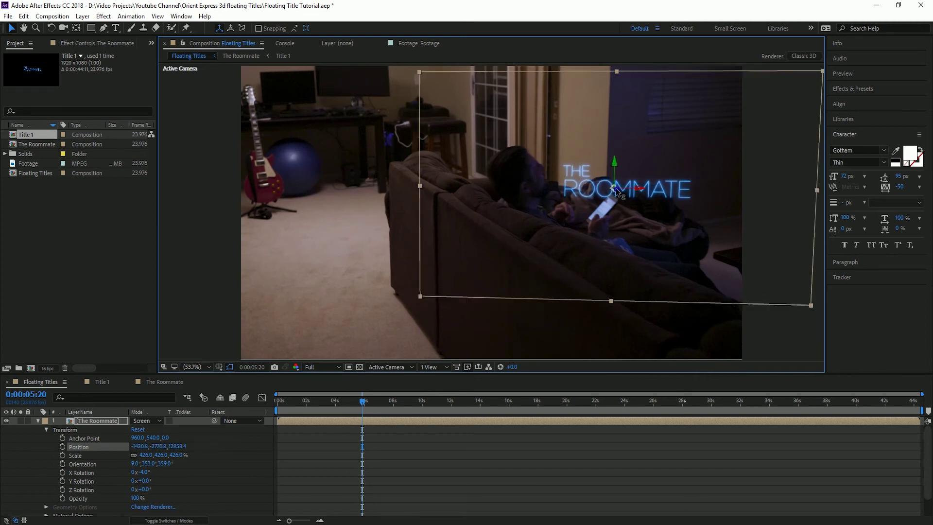
{"action": "mouse_move", "coordinate": [361, 401]}
{"action": "left_mouse_down"}
{"action": "mouse_move", "coordinate": [332, 410]}
{"action": "mouse_move", "coordinate": [380, 407]}
{"action": "mouse_move", "coordinate": [364, 407]}
{"action": "left_mouse_up"}
{"action": "left_click_drag", "start_coordinate": [620, 199], "coordinate": [612, 199]}
- Move the current time to 0:00:11:01 and select the 3D Camera Tracker effect on the Footage layer
{"action": "left_click_drag", "start_coordinate": [369, 403], "coordinate": [436, 412]}
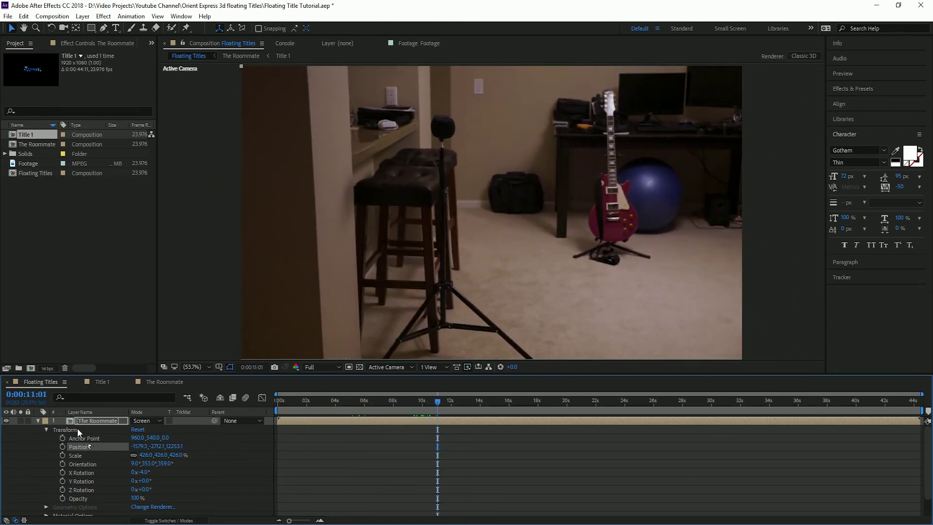
{"action": "left_click", "coordinate": [38, 420]}
{"action": "left_click", "coordinate": [84, 438]}
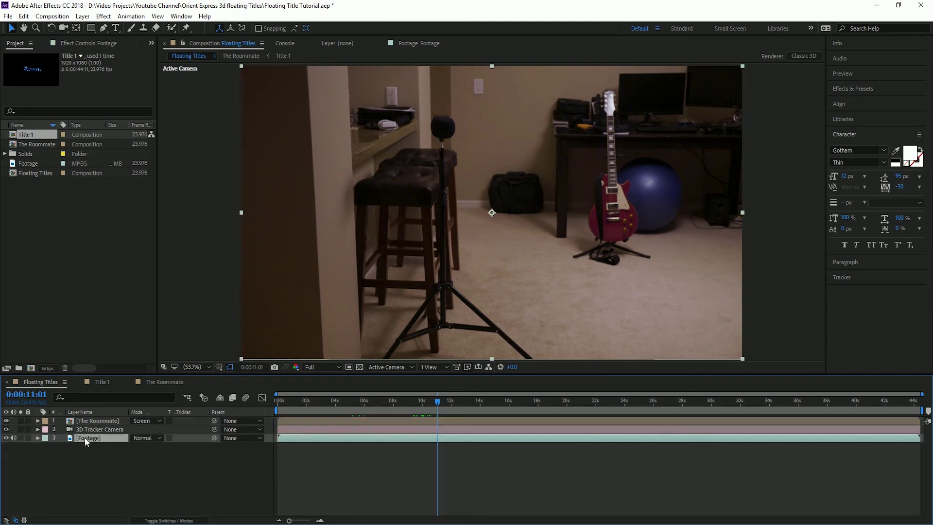
{"action": "left_click", "coordinate": [80, 43]}
{"action": "left_click", "coordinate": [41, 63]}
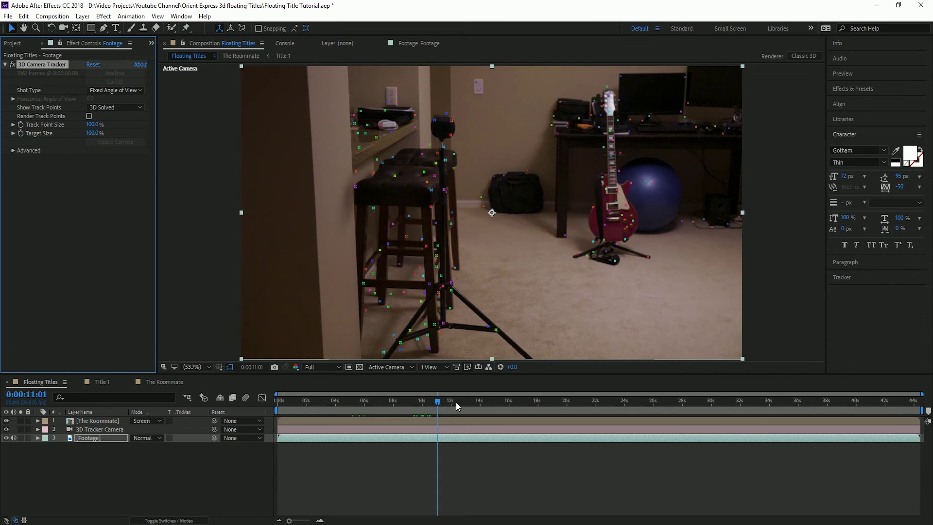
- Create a solid from the track point beside the microphone on the stand at 0:00:13:01
{"action": "left_click_drag", "start_coordinate": [438, 401], "coordinate": [466, 403]}
{"action": "left_click", "coordinate": [422, 135]}
{"action": "right_click", "coordinate": [421, 134]}
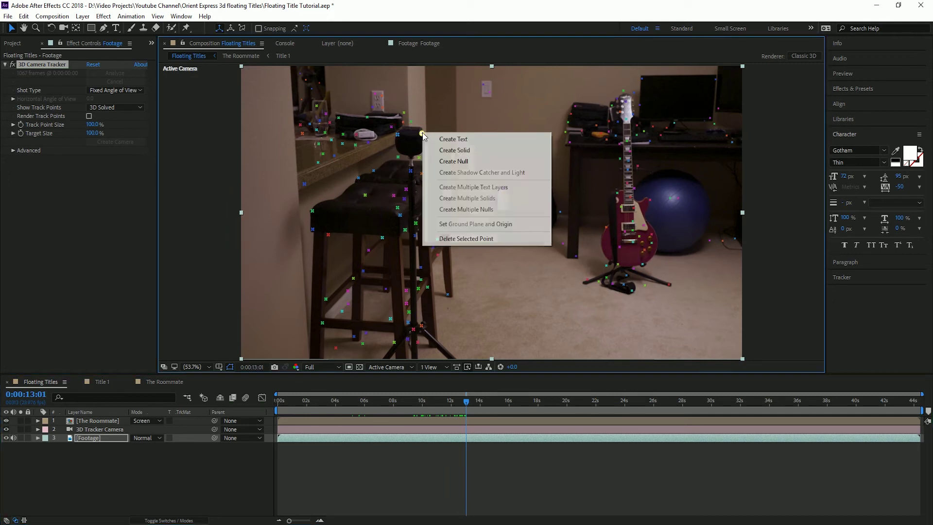
{"action": "left_click", "coordinate": [445, 150]}
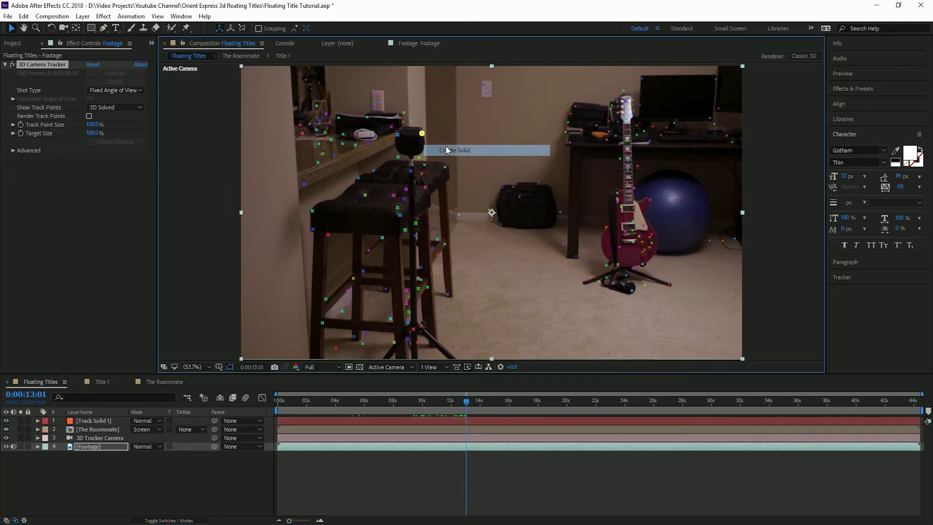
{"action": "left_click", "coordinate": [112, 474]}
- Pre-compose the new Track Solid 1 layer as "Zoom H6", leaving all attributes in Floating Titles and opening the new composition
{"action": "left_click", "coordinate": [100, 422]}
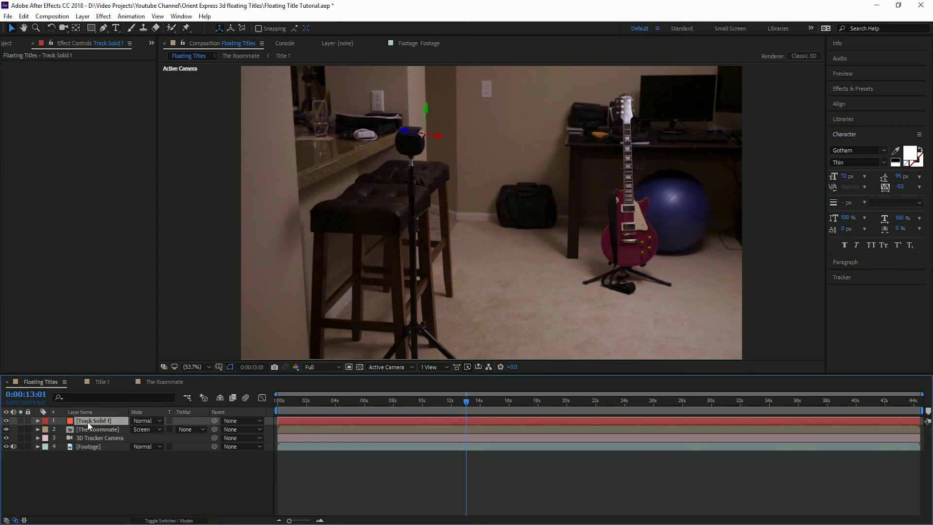
{"action": "right_click", "coordinate": [88, 422]}
{"action": "left_click", "coordinate": [117, 330]}
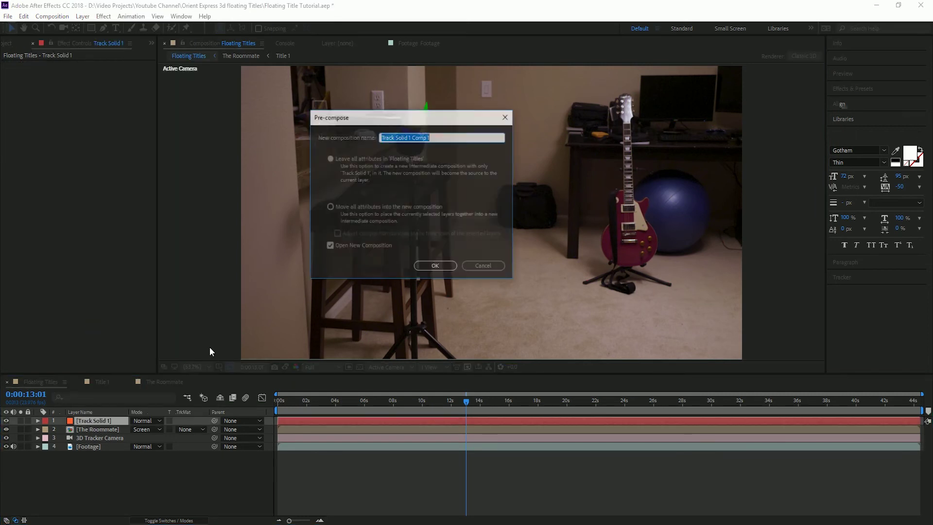
{"action": "type", "text": "Zoom H6"}
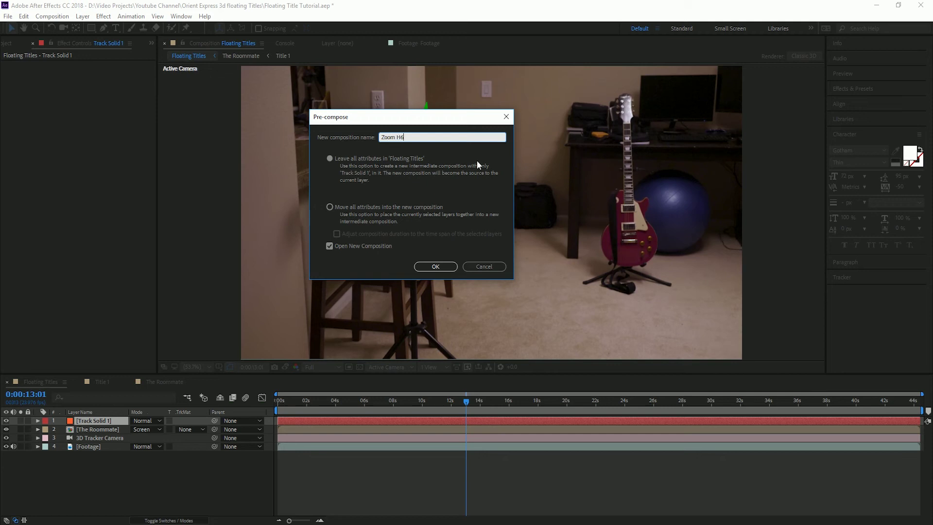
{"action": "left_click", "coordinate": [430, 267]}
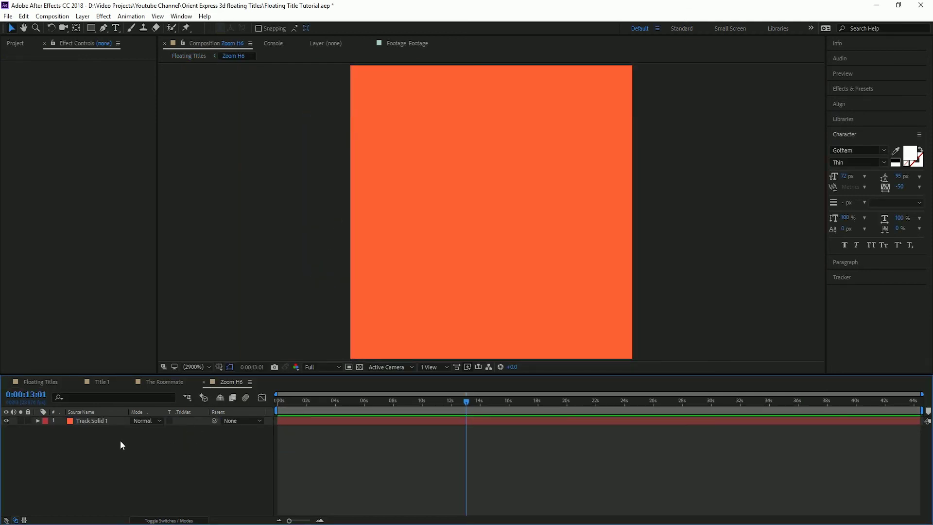
- Delete the Track Solid 1 layer from the Zoom H6 composition and resize the composition to 1920 x 1080 px
{"action": "left_click", "coordinate": [89, 420]}
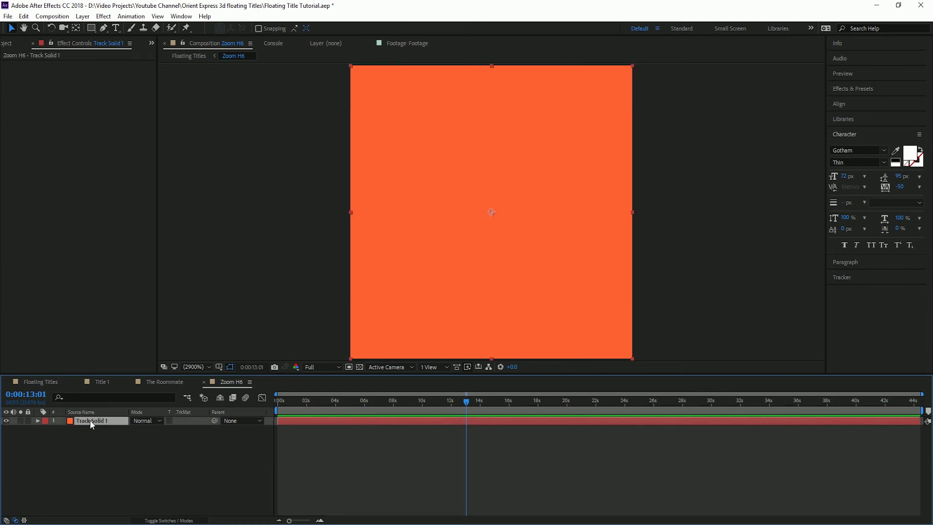
{"action": "key", "text": "Delete"}
{"action": "left_click", "coordinate": [52, 16]}
{"action": "left_click", "coordinate": [77, 43]}
{"action": "left_click", "coordinate": [351, 146]}
{"action": "type", "text": "1920"}
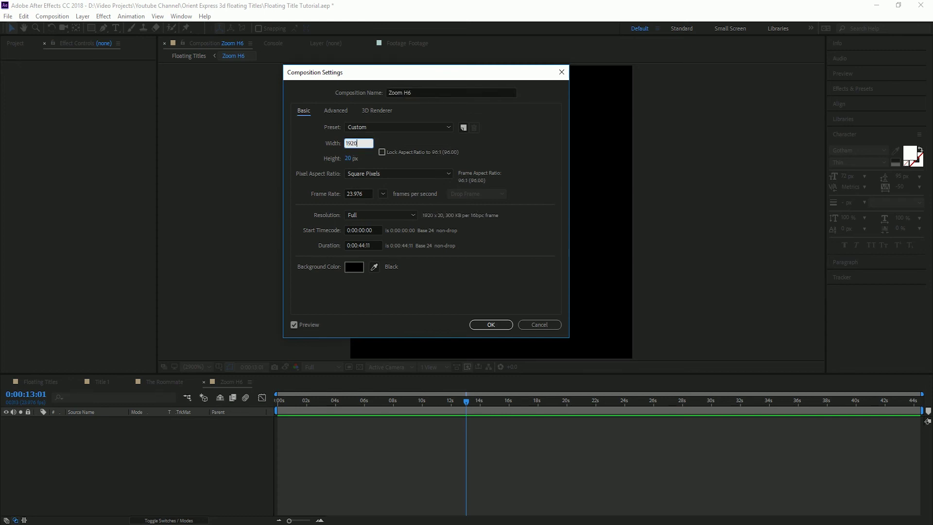
{"action": "left_click", "coordinate": [357, 164]}
{"action": "type", "text": "1080"}
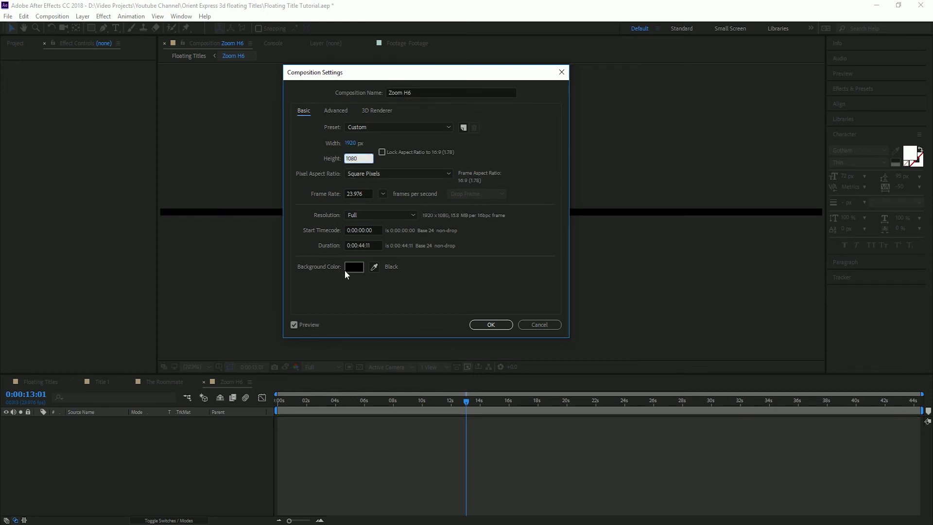
{"action": "left_click", "coordinate": [491, 325]}
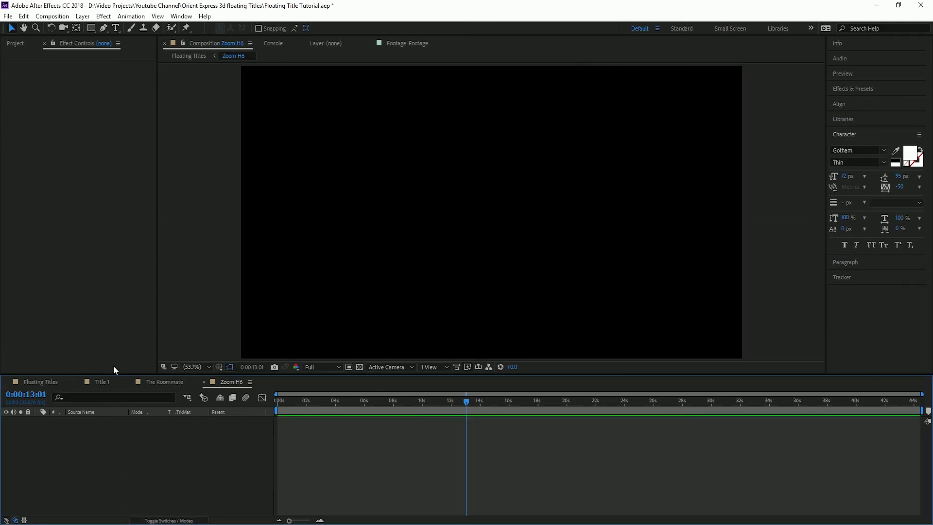
- Duplicate the Title 1 composition in the project and open the copy, Title 2
{"action": "left_click", "coordinate": [19, 46]}
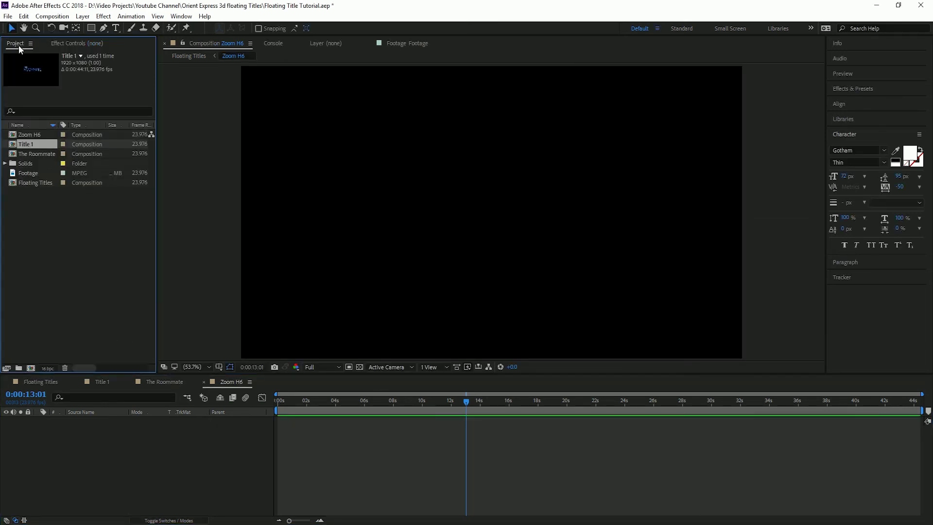
{"action": "left_click", "coordinate": [45, 253]}
{"action": "left_click", "coordinate": [24, 147]}
{"action": "key", "text": "ctrl+d"}
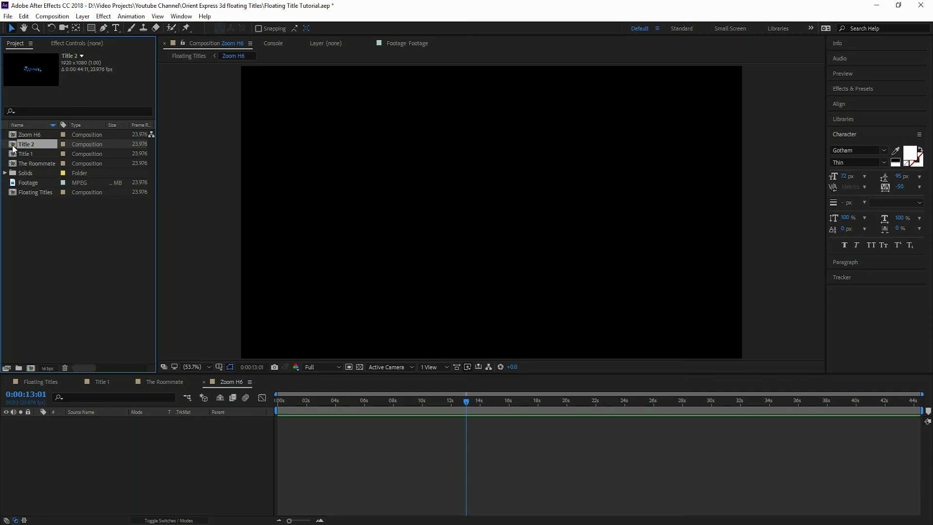
{"action": "double_click", "coordinate": [13, 147]}
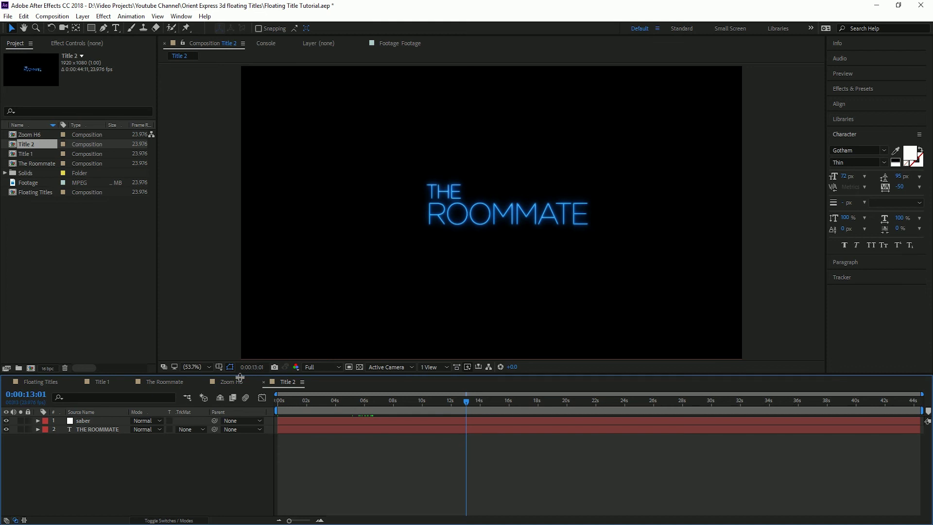
- Replace the word "ROOMMATE" in the Title 2 text with "ZOOM H6", keeping "THE" above it
{"action": "left_click", "coordinate": [115, 28]}
{"action": "left_click", "coordinate": [588, 213]}
{"action": "left_click_drag", "start_coordinate": [590, 218], "coordinate": [427, 220]}
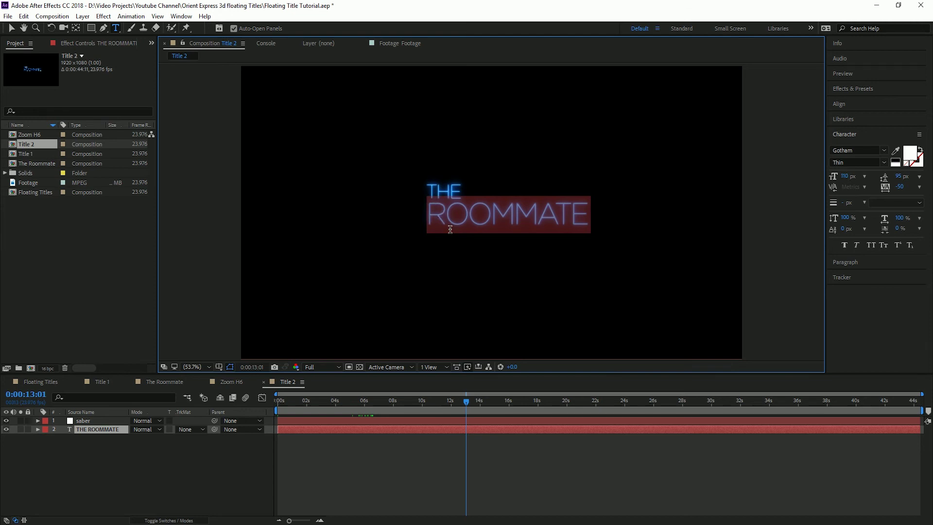
{"action": "type", "text": "ZOOM H6"}
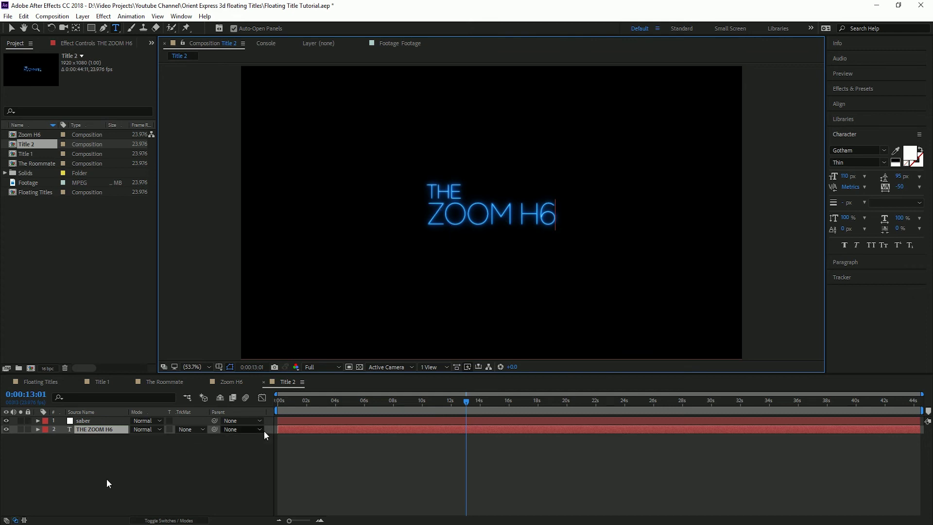
{"action": "left_click", "coordinate": [155, 461]}
- Add Title 2 to the Zoom H6 composition and set the Zoom H6 layer in Floating Titles to Screen blending mode
{"action": "left_click", "coordinate": [229, 382]}
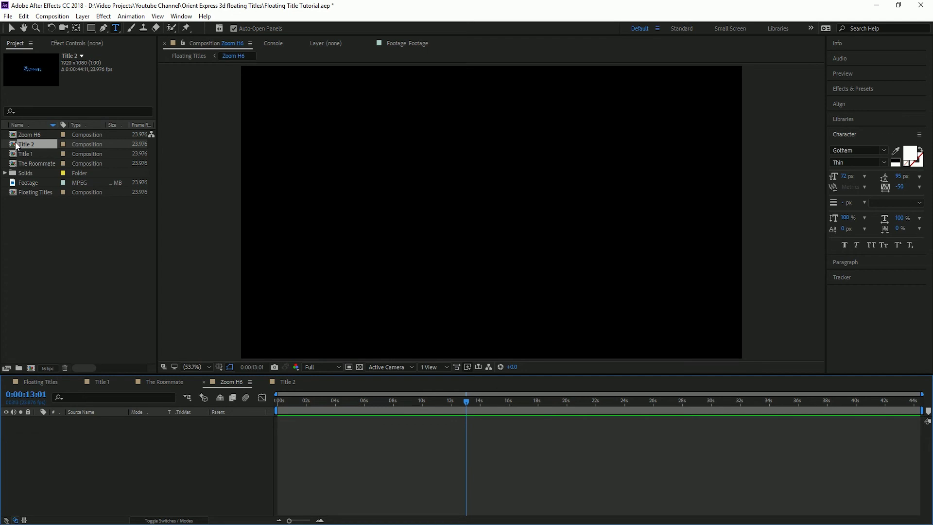
{"action": "left_click_drag", "start_coordinate": [15, 145], "coordinate": [88, 453]}
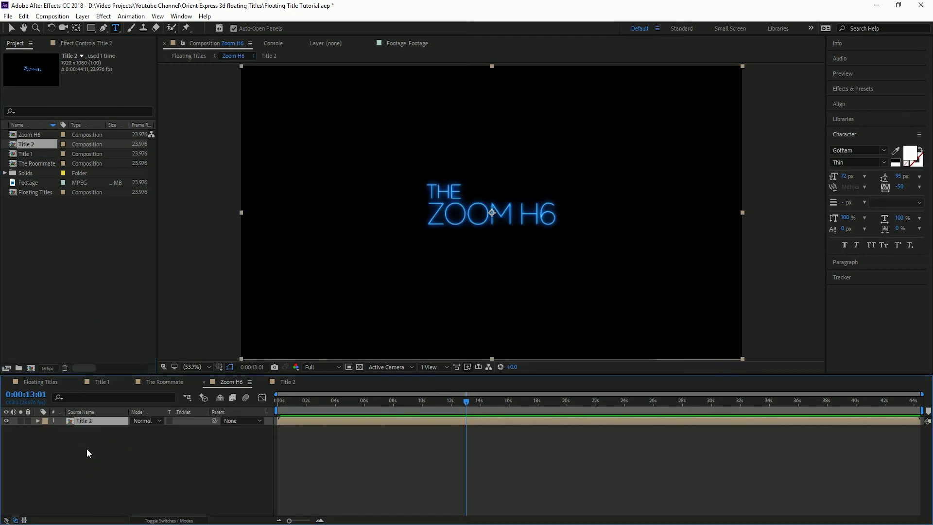
{"action": "left_click", "coordinate": [41, 384]}
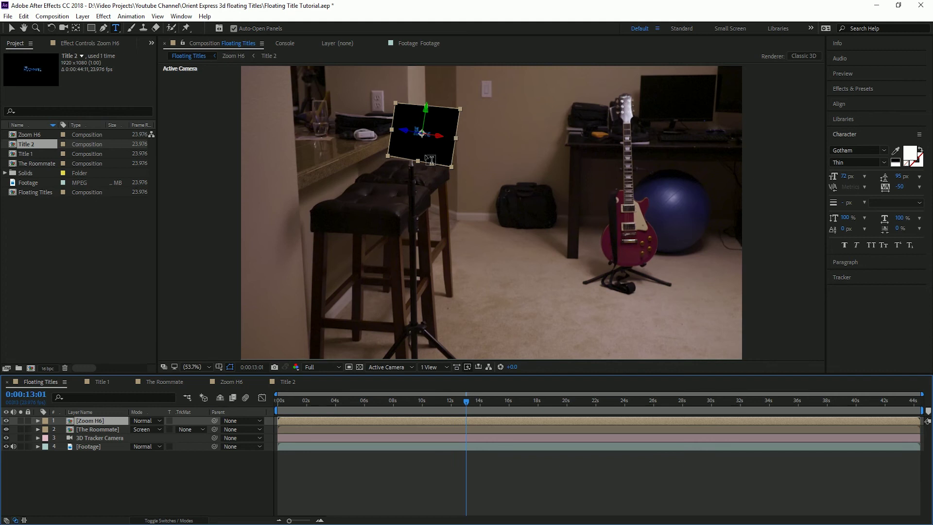
{"action": "left_click", "coordinate": [155, 420]}
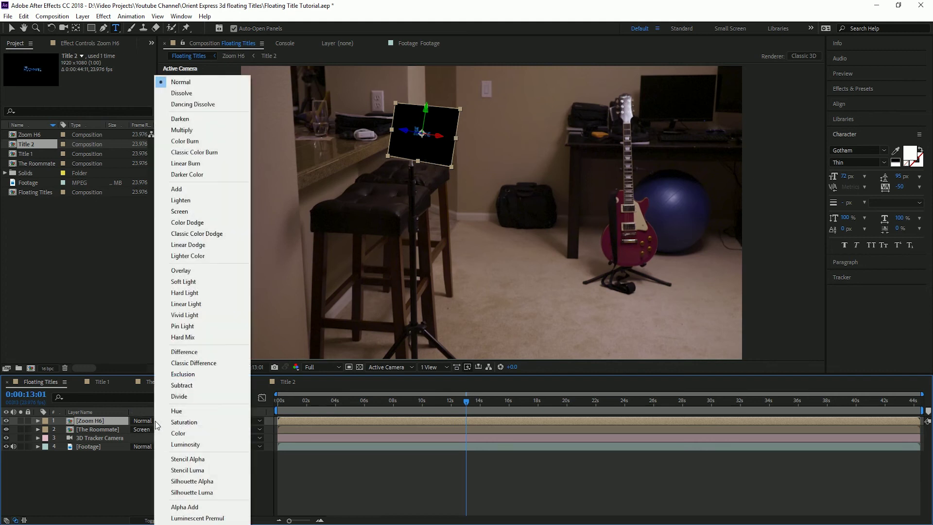
{"action": "left_click", "coordinate": [179, 211]}
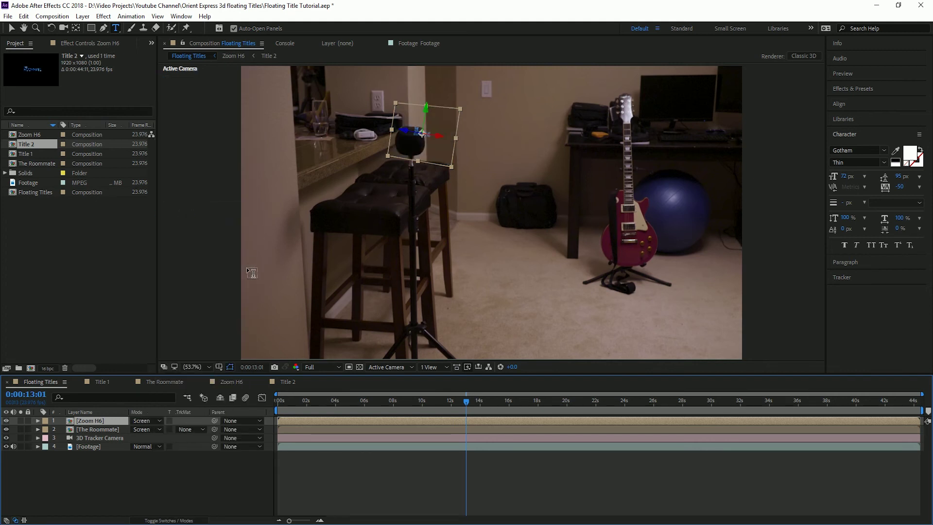
- Set the Zoom H6 layer's scale to 426%
{"action": "left_click", "coordinate": [37, 421]}
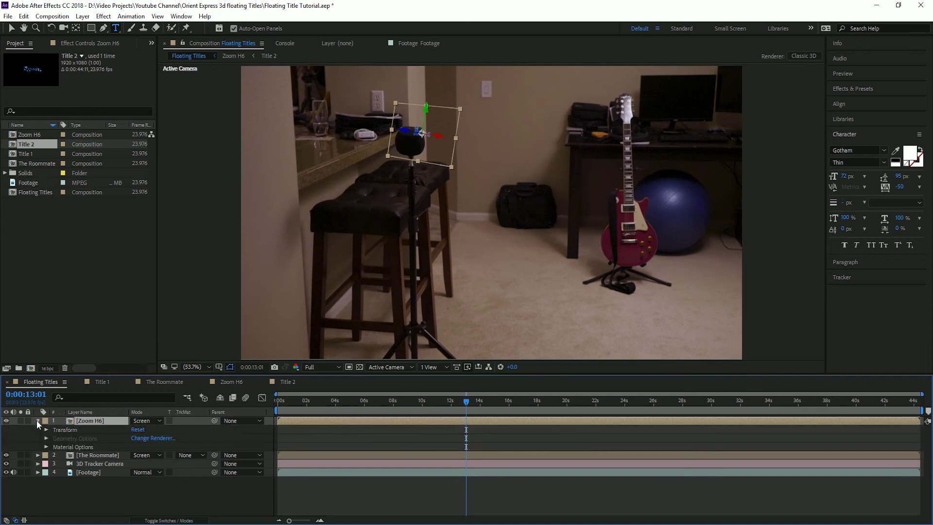
{"action": "left_click", "coordinate": [47, 430]}
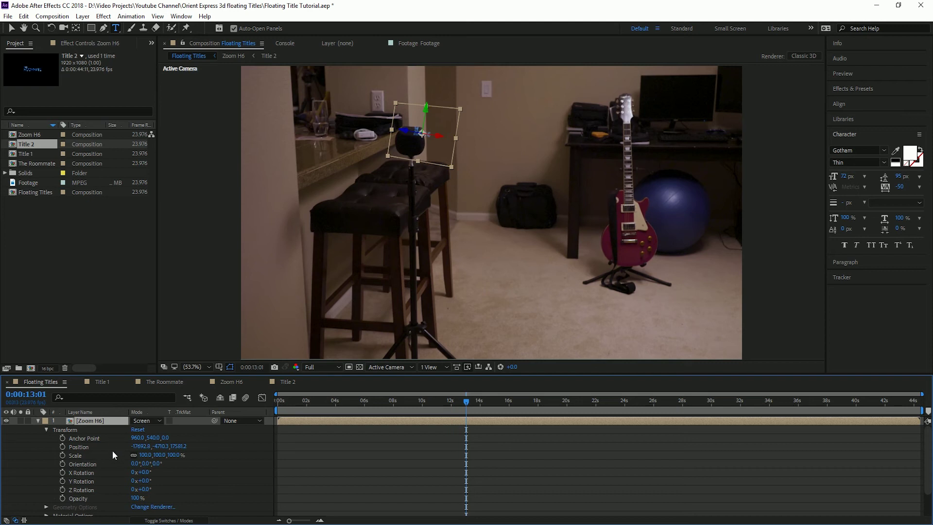
{"action": "left_click", "coordinate": [146, 455]}
{"action": "type", "text": "426"}
{"action": "key", "text": "Return"}
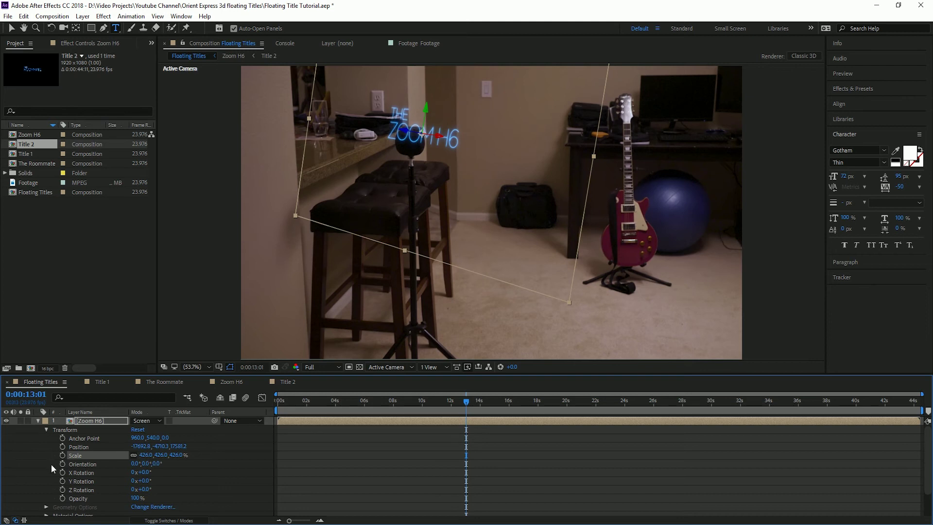
- Set the Zoom H6 layer's orientation to 0°, 323°, 351° so the title faces the camera
{"action": "mouse_move", "coordinate": [160, 463]}
{"action": "left_mouse_down"}
{"action": "mouse_move", "coordinate": [121, 474]}
{"action": "mouse_move", "coordinate": [165, 465]}
{"action": "left_mouse_up"}
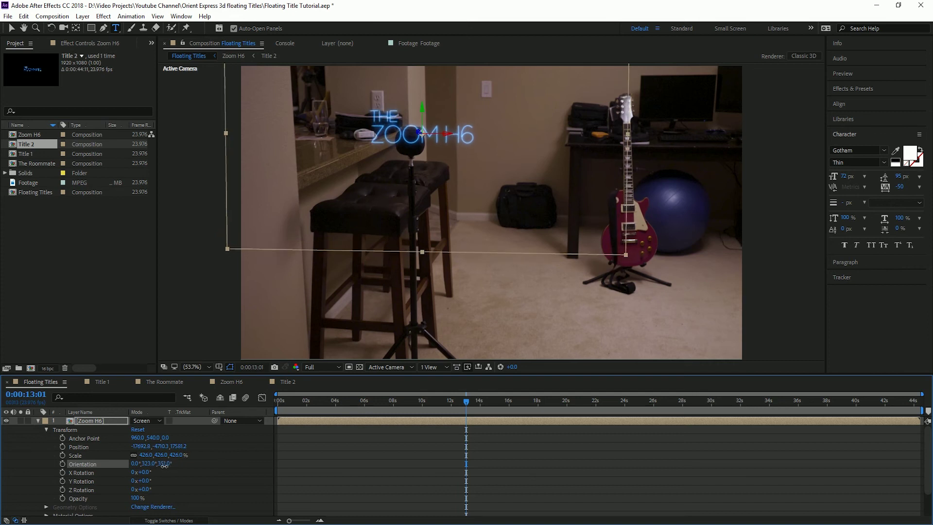
{"action": "left_click_drag", "start_coordinate": [138, 465], "coordinate": [140, 465]}
{"action": "left_click", "coordinate": [139, 465]}
{"action": "type", "text": "0"}
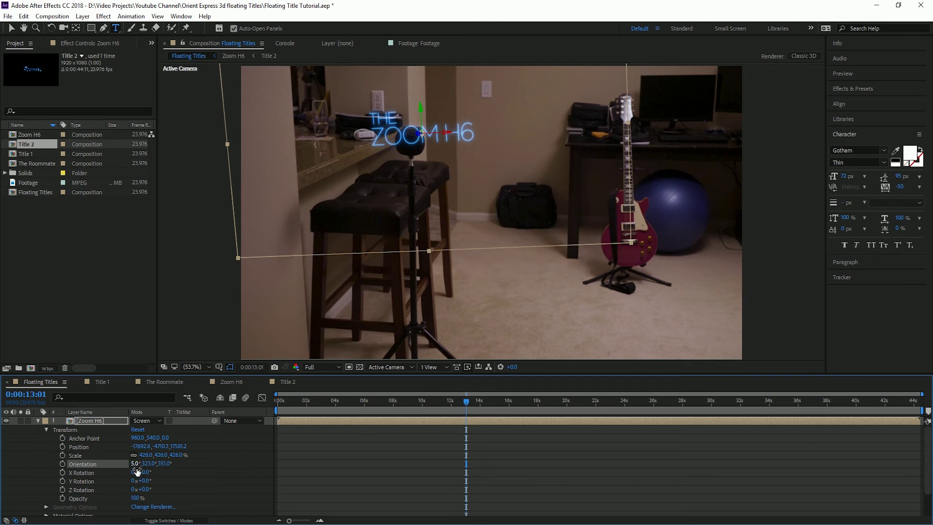
{"action": "key", "text": "Return"}
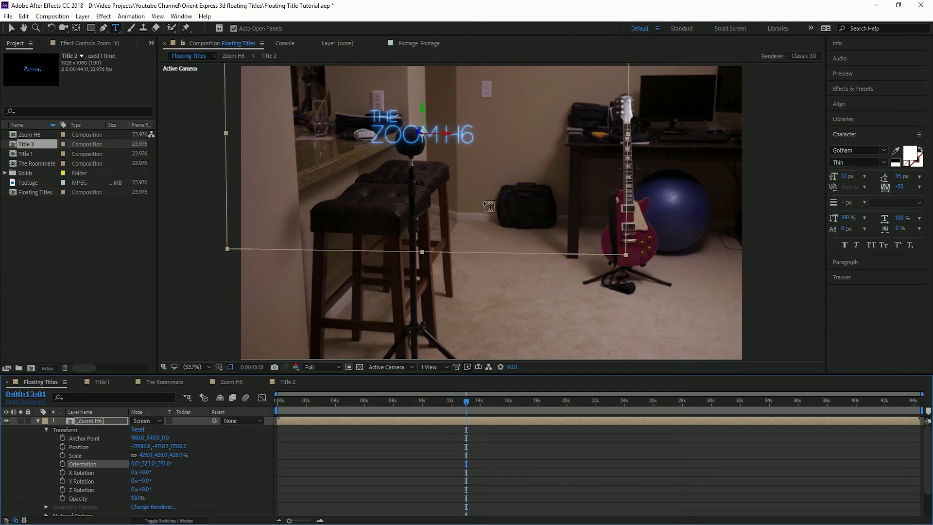
- Move the Zoom H6 title beside the microphone, to a position of about -16465.0, -4678.3, 18369.3
{"action": "key", "text": "v"}
{"action": "left_click_drag", "start_coordinate": [448, 139], "coordinate": [755, 151]}
{"action": "left_click_drag", "start_coordinate": [696, 150], "coordinate": [708, 151]}
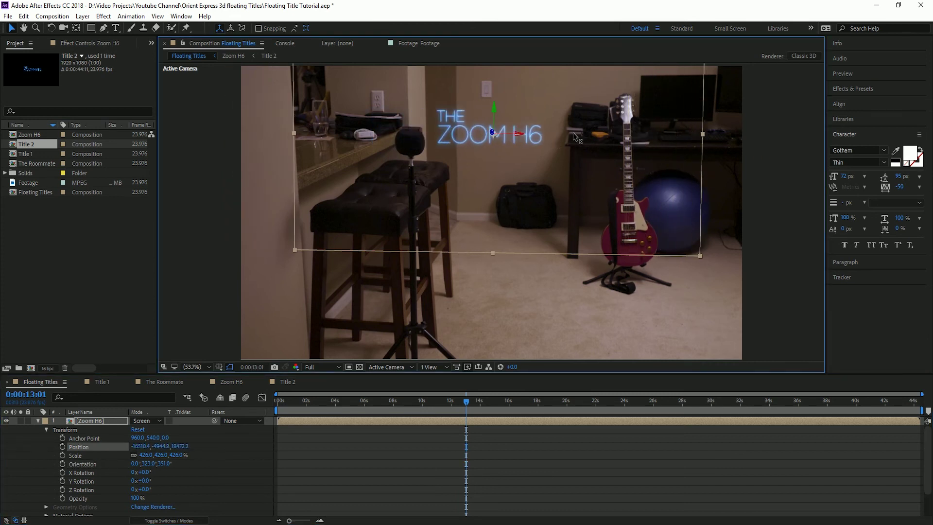
{"action": "left_click_drag", "start_coordinate": [498, 123], "coordinate": [492, 179]}
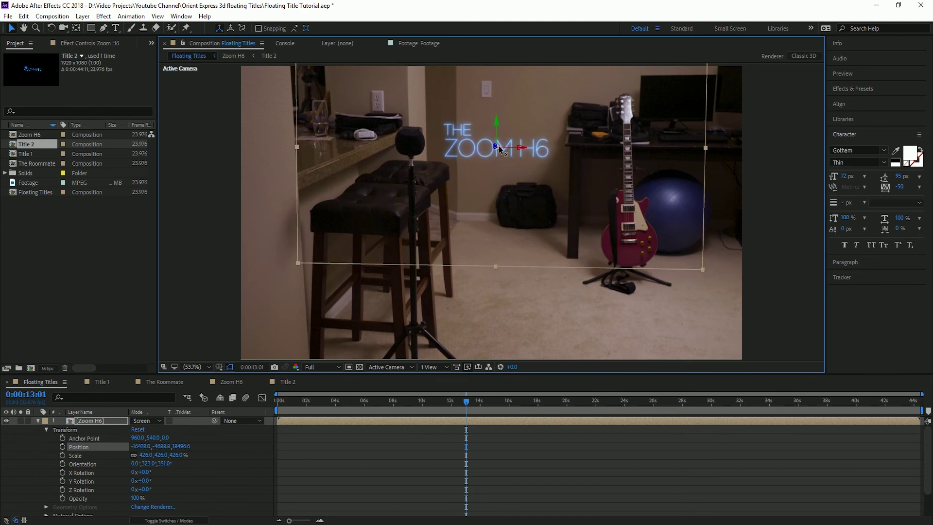
{"action": "mouse_move", "coordinate": [494, 147]}
{"action": "left_mouse_down"}
{"action": "mouse_move", "coordinate": [480, 170]}
{"action": "mouse_move", "coordinate": [397, 203]}
{"action": "mouse_move", "coordinate": [514, 155]}
{"action": "mouse_move", "coordinate": [506, 160]}
{"action": "left_mouse_up"}
- Preview the Zoom H6 title between 0:00:13:01 and 0:00:14:22 to check its tracking, and collapse the layer's properties
{"action": "left_click", "coordinate": [468, 401]}
{"action": "key", "text": "space"}
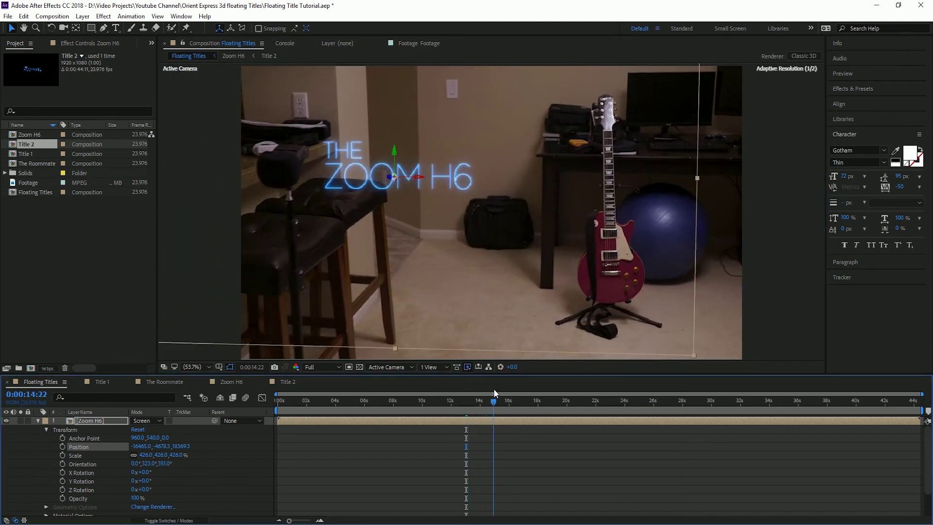
{"action": "left_click_drag", "start_coordinate": [508, 386], "coordinate": [471, 400]}
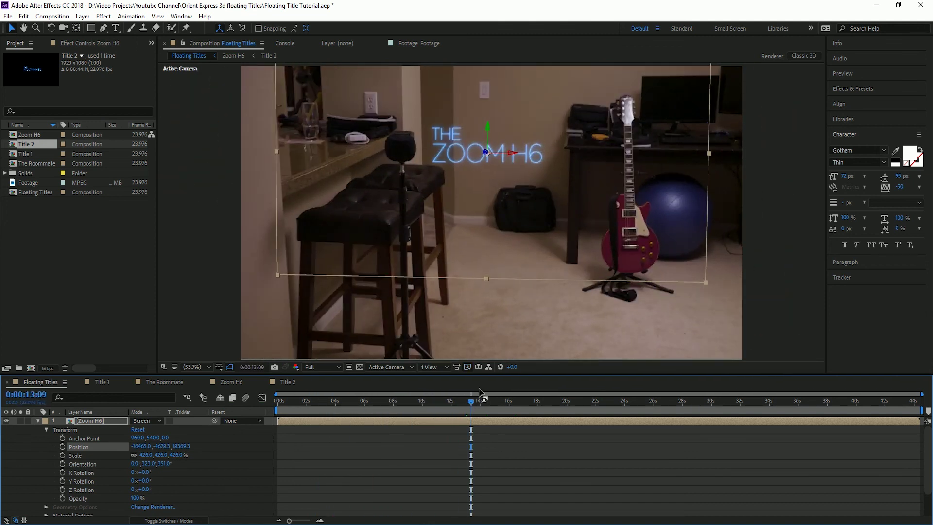
{"action": "left_click", "coordinate": [39, 421]}
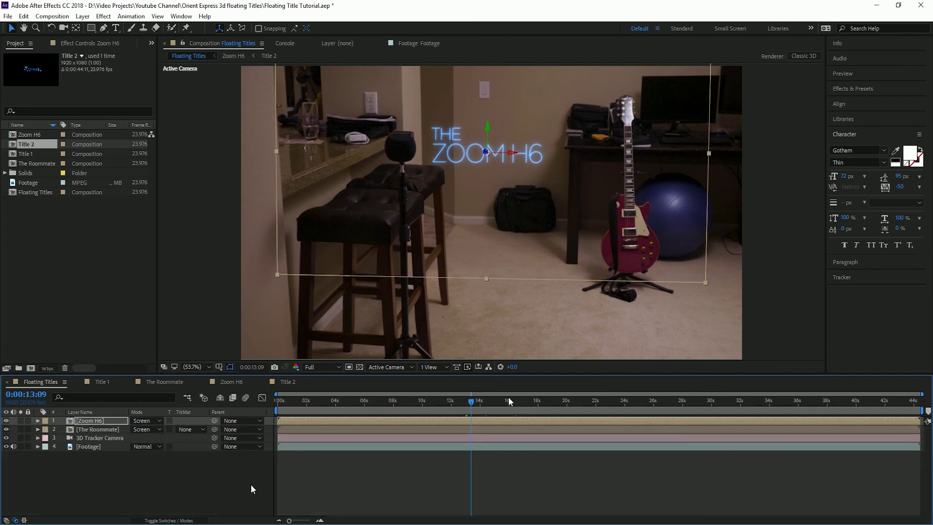
- Move the current time to 0:00:16:02 and select the 3D Camera Tracker effect on the Footage layer
{"action": "left_click_drag", "start_coordinate": [468, 401], "coordinate": [510, 401]}
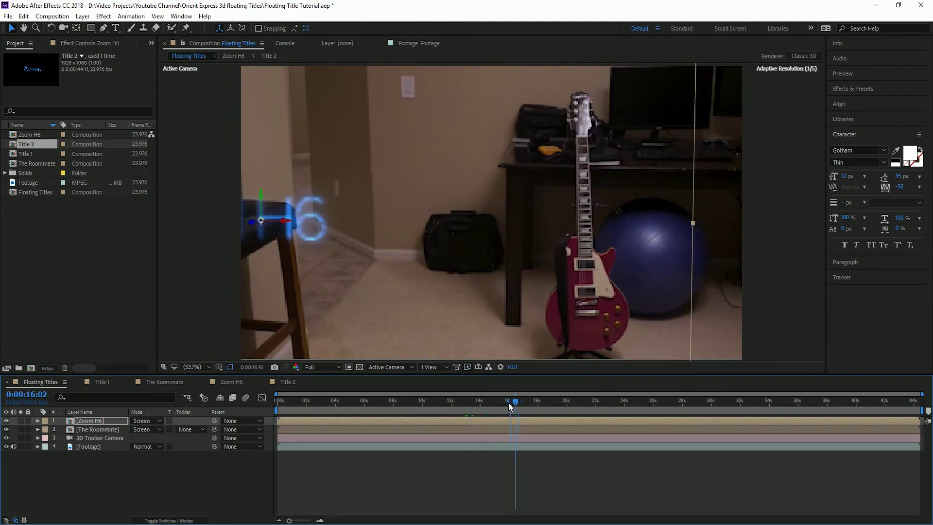
{"action": "left_click", "coordinate": [91, 446]}
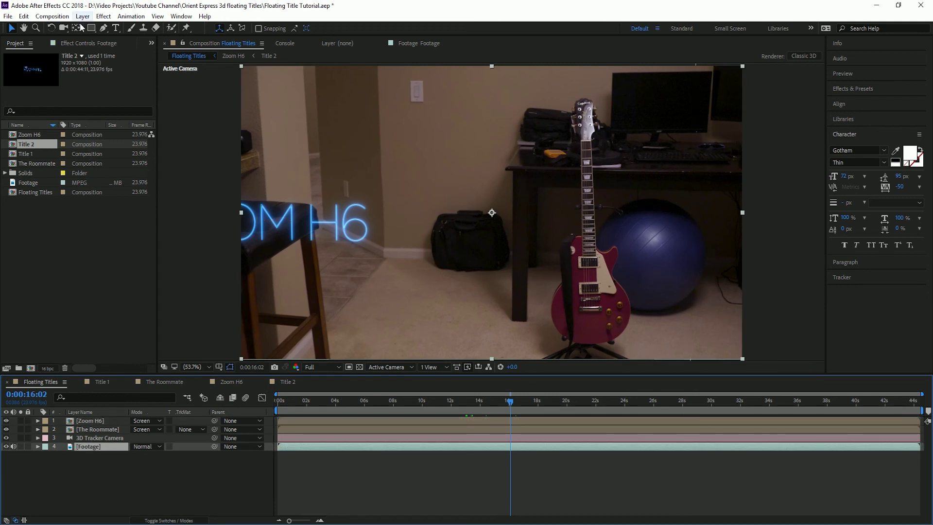
{"action": "left_click", "coordinate": [80, 41]}
{"action": "left_click", "coordinate": [39, 64]}
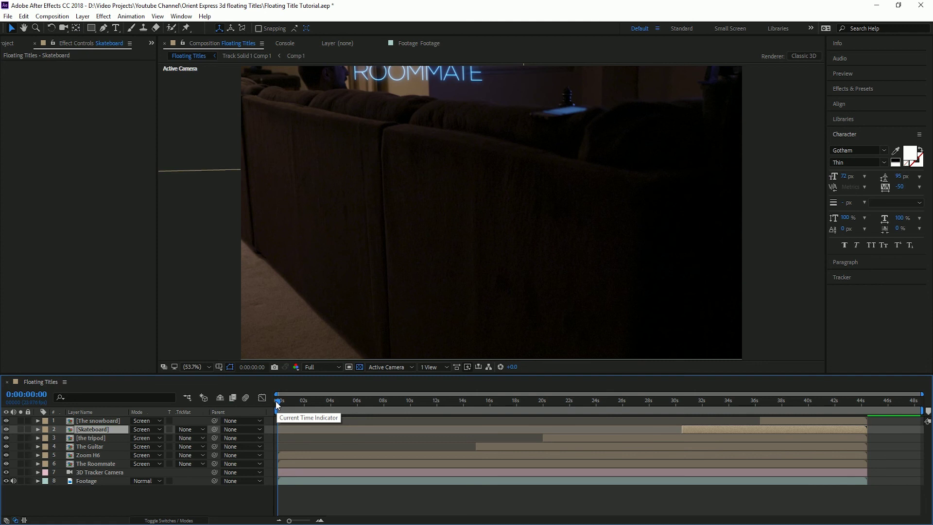
- Move the current time to 0:00:05:00 and apply the Curves effect to The Roommate layer
{"action": "left_click_drag", "start_coordinate": [277, 404], "coordinate": [343, 421]}
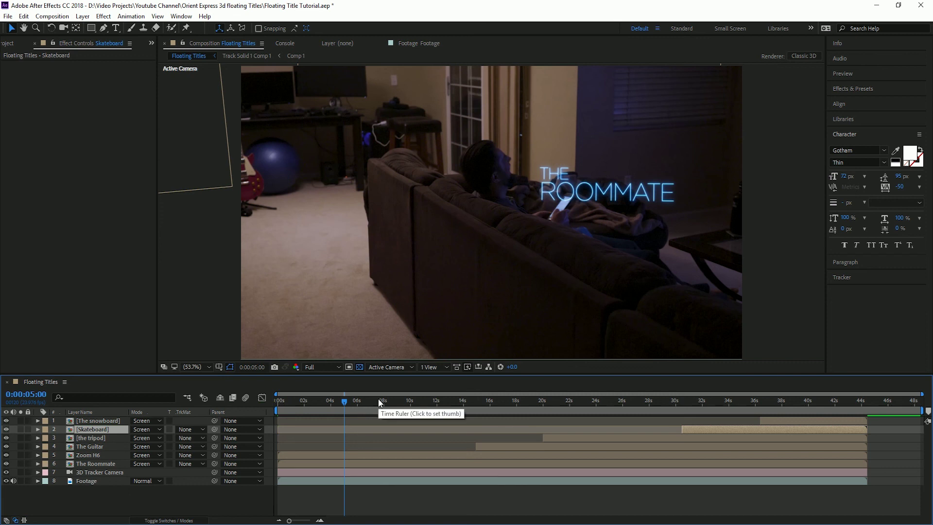
{"action": "left_click", "coordinate": [91, 460]}
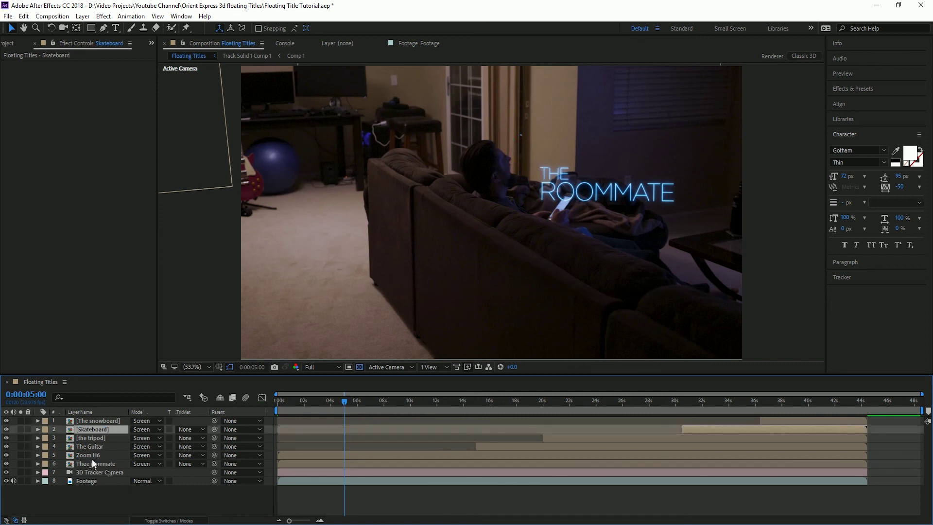
{"action": "left_click", "coordinate": [92, 460]}
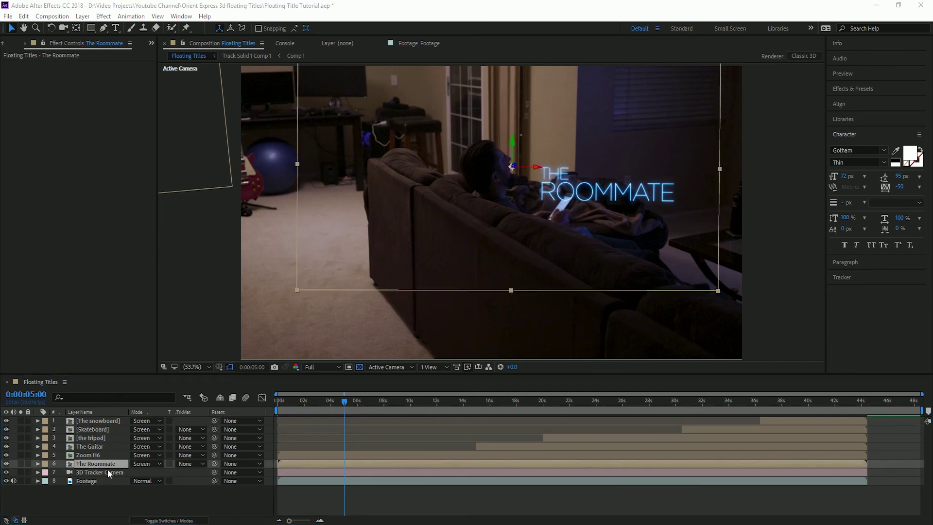
{"action": "key", "text": "ctrl+space"}
{"action": "type", "text": "curves"}
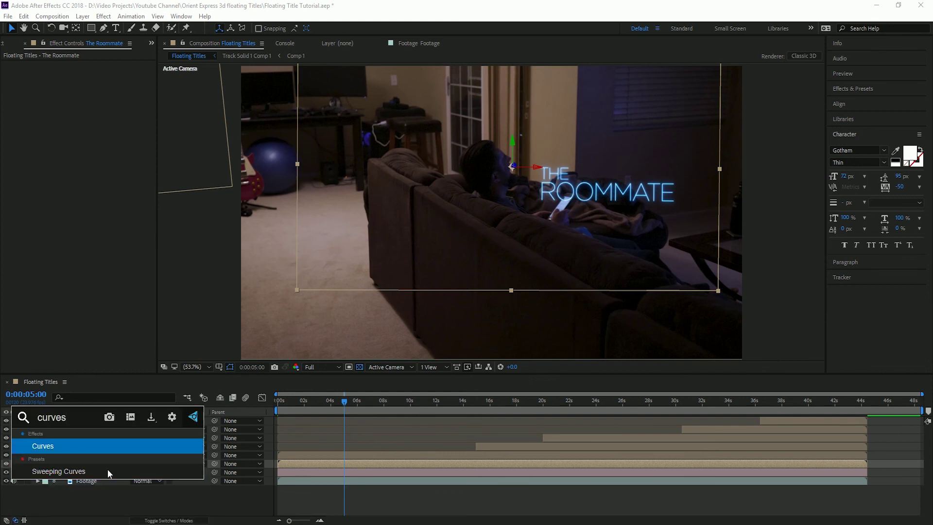
{"action": "key", "text": "Return"}
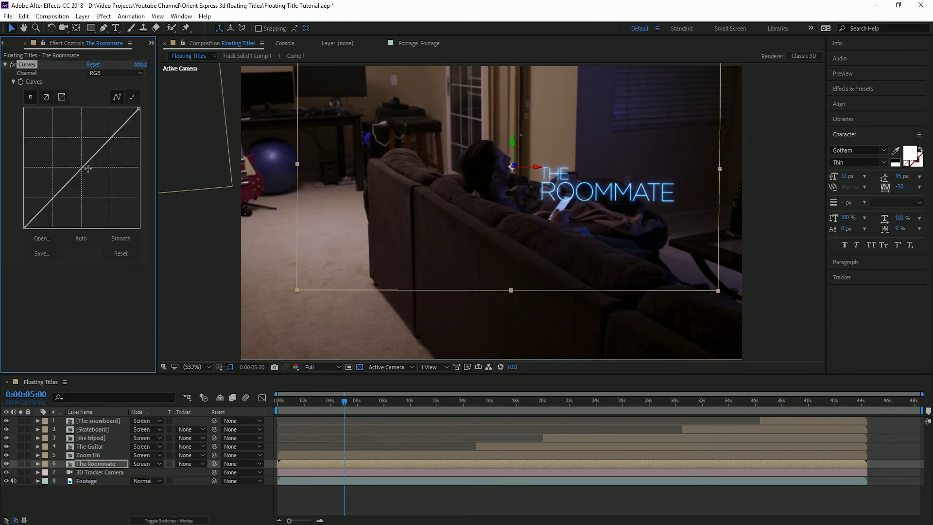
- Raise the midtones of the RGB curve on The Roommate title, and raise the Blue channel's midtones as well
{"action": "left_click_drag", "start_coordinate": [90, 165], "coordinate": [78, 157]}
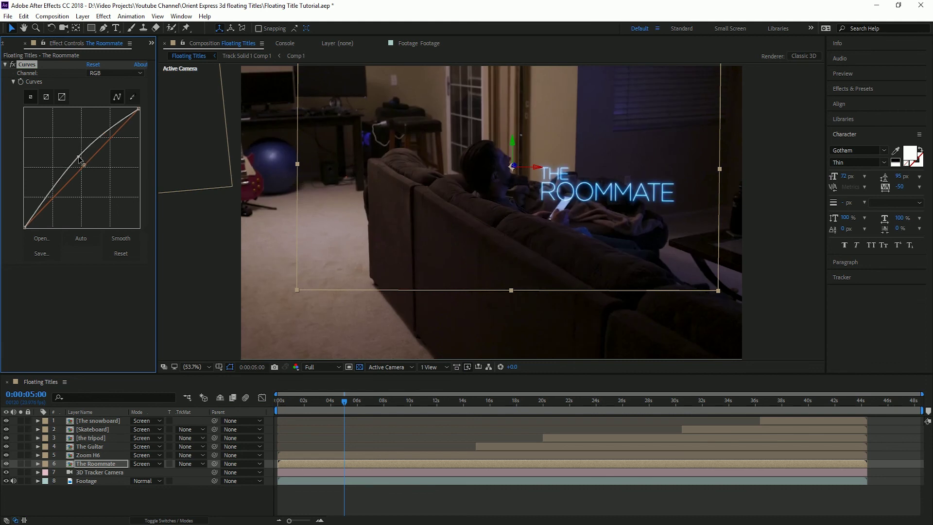
{"action": "left_click", "coordinate": [140, 74]}
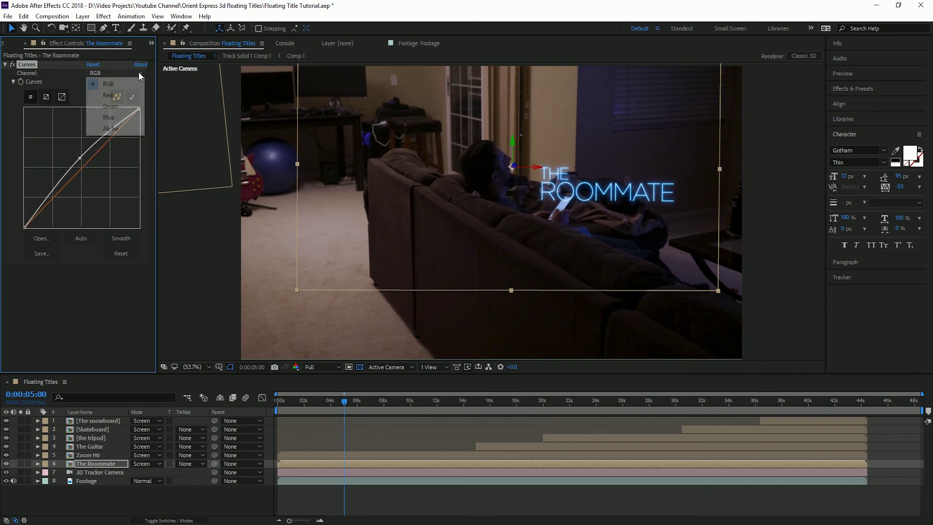
{"action": "left_click", "coordinate": [108, 118]}
{"action": "left_click_drag", "start_coordinate": [92, 163], "coordinate": [78, 155]}
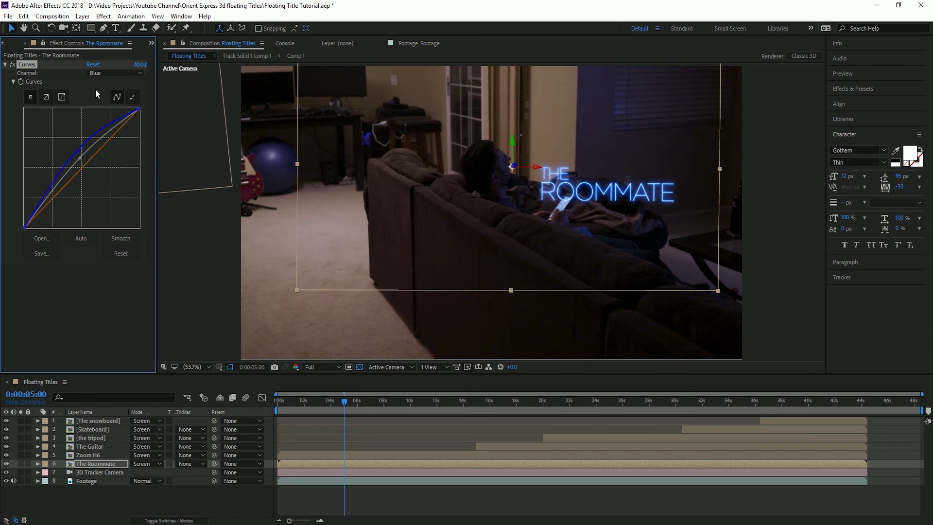
- Return The Roommate's Curves effect to the RGB channel and lower its midpoint slightly toward the diagonal
{"action": "left_click", "coordinate": [107, 74]}
{"action": "left_click", "coordinate": [108, 84]}
{"action": "left_click_drag", "start_coordinate": [80, 159], "coordinate": [81, 163]}
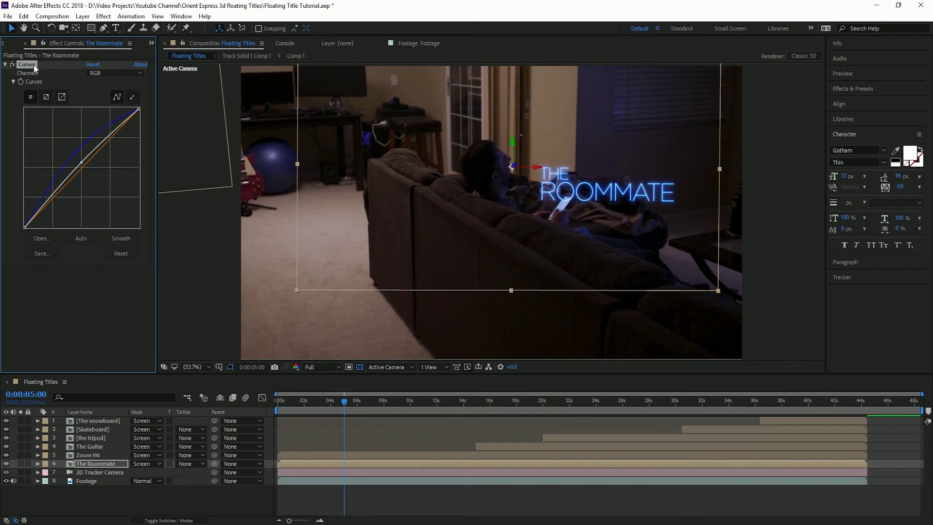
- Copy The Roommate's adjusted Curves effect onto the Zoom H6, The Guitar, the tripod and Skateboard layers
{"action": "left_click", "coordinate": [91, 454]}
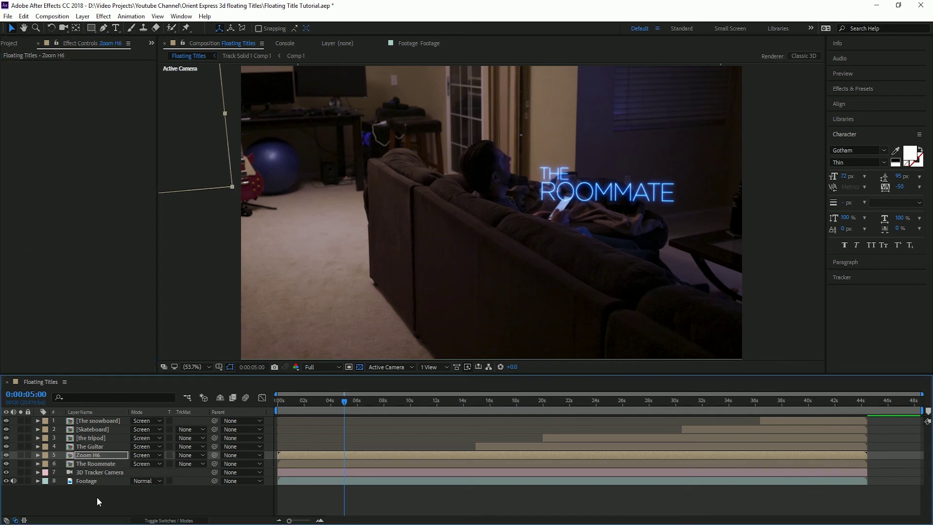
{"action": "left_click", "coordinate": [80, 450]}
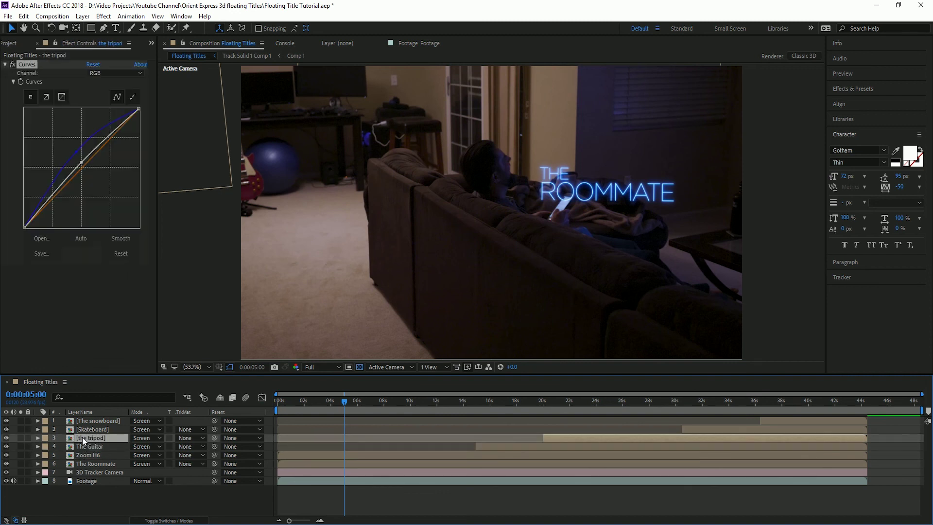
{"action": "left_click", "coordinate": [83, 429]}
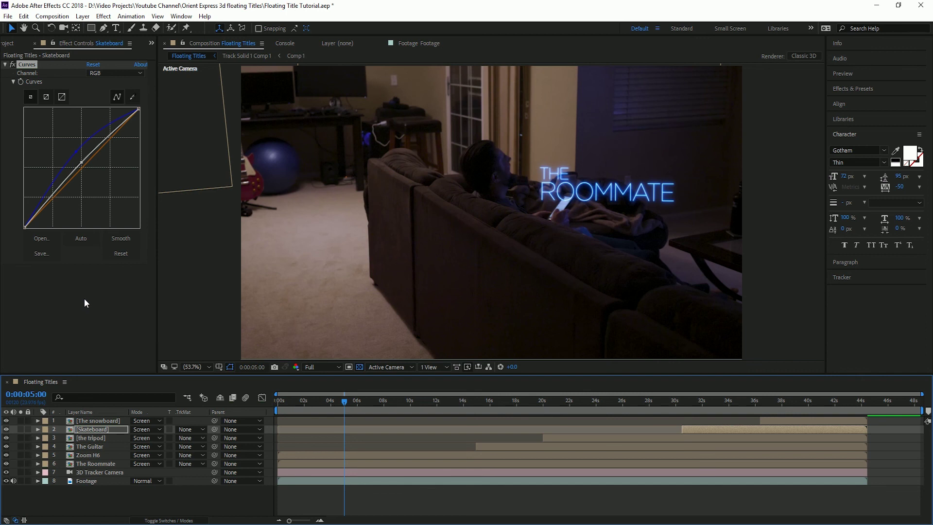
{"action": "key", "text": "ctrl+space"}
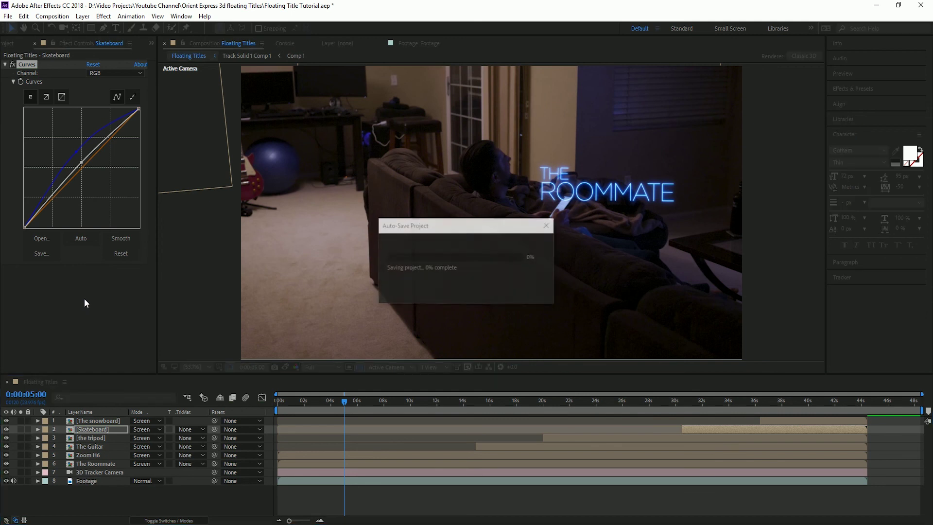
{"action": "key", "text": "Escape"}
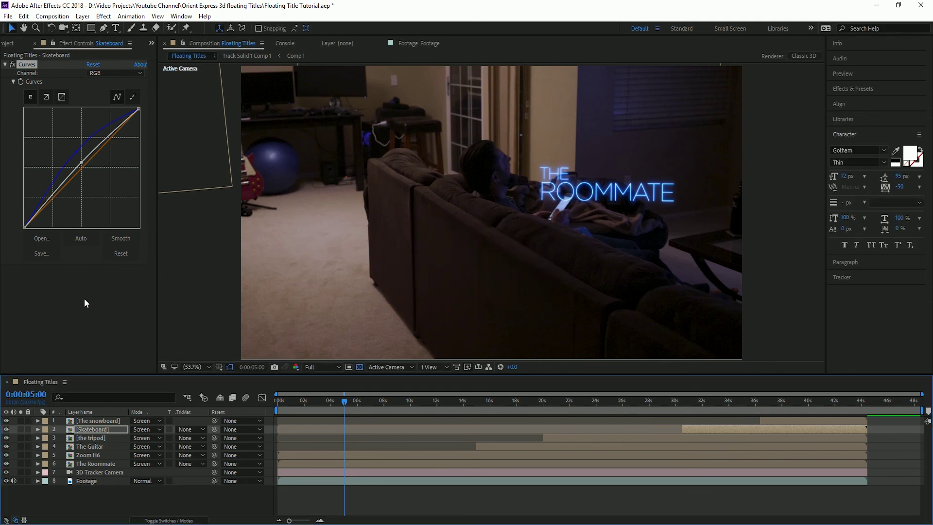